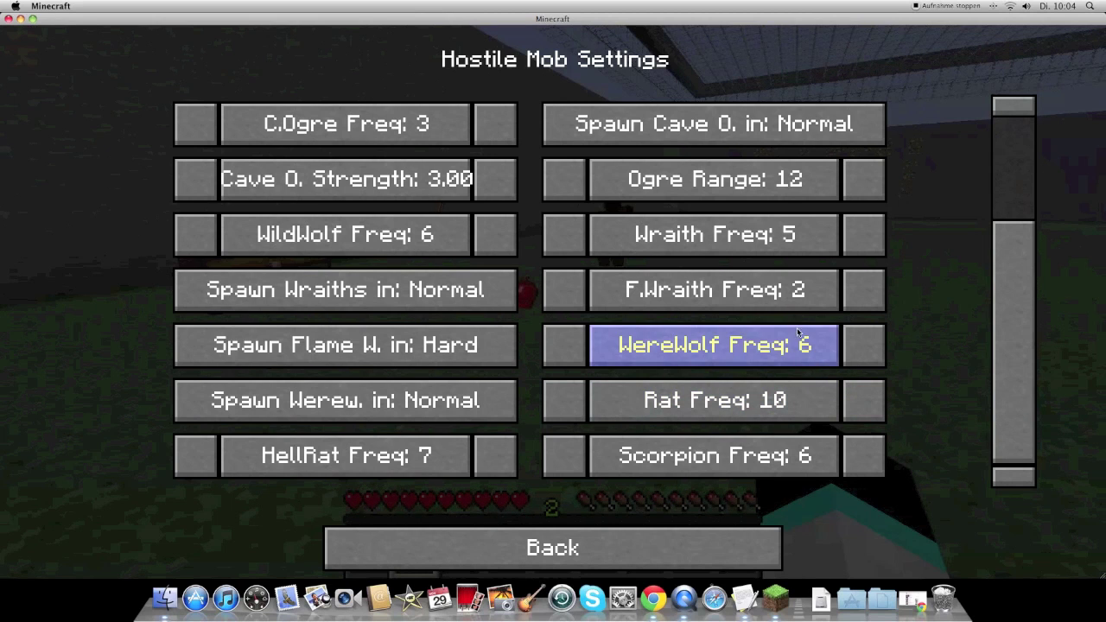
# Step: Review the Hostile Mobs, Vanilla Mobs and Animals settings of DrZhark's Mo'Creatures, and return to the mod selection
pyautogui.scroll(3, 1017, 344)
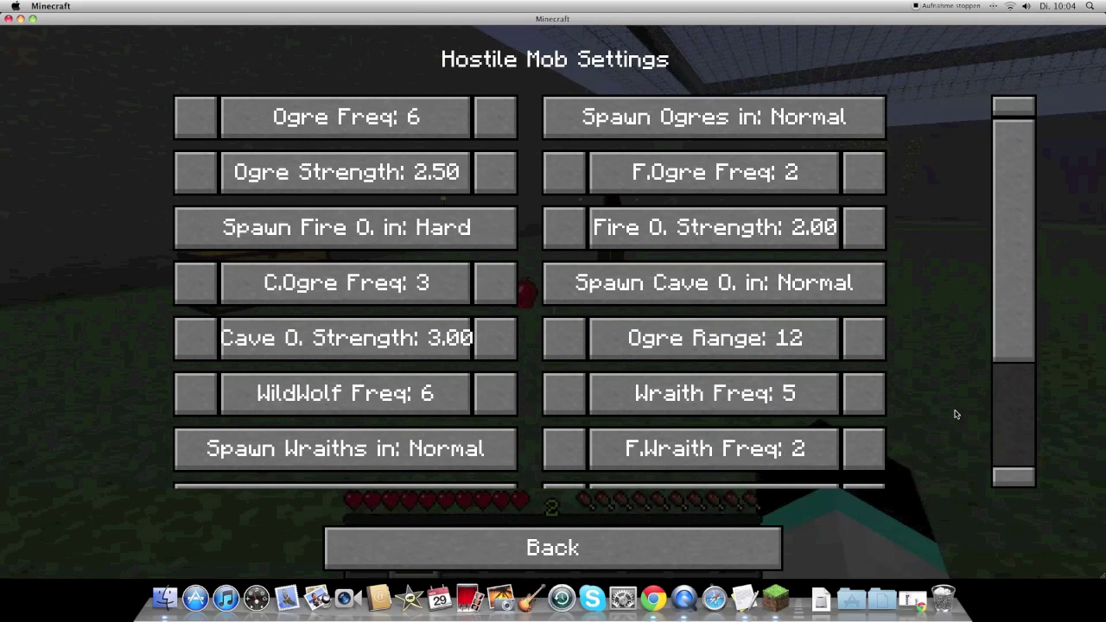
pyautogui.click(583, 538)
pyautogui.click(384, 303)
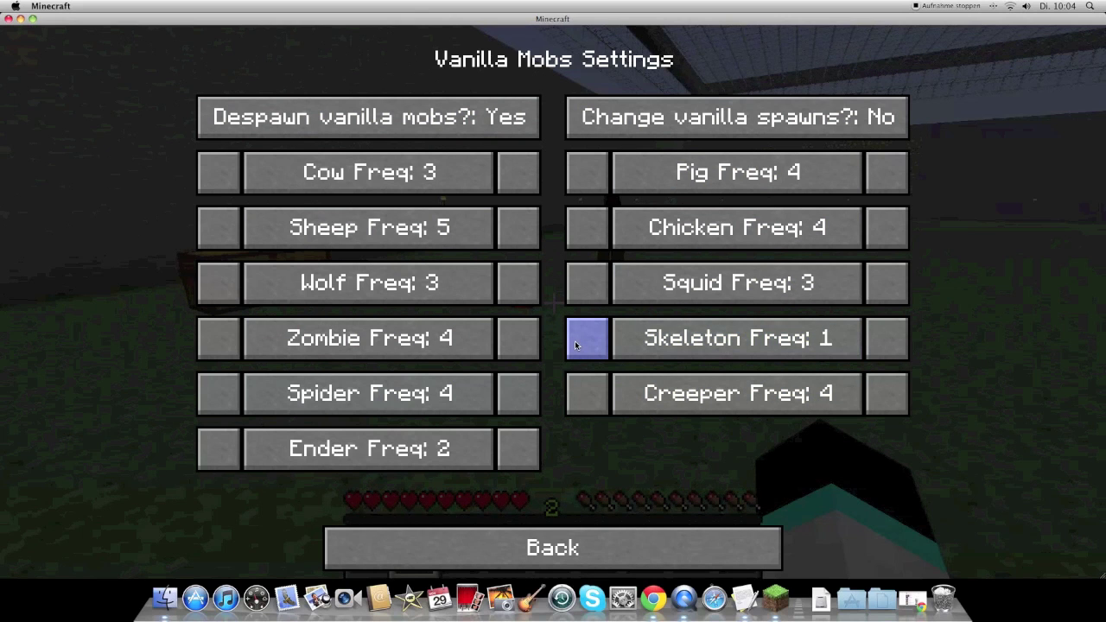
pyautogui.click(581, 553)
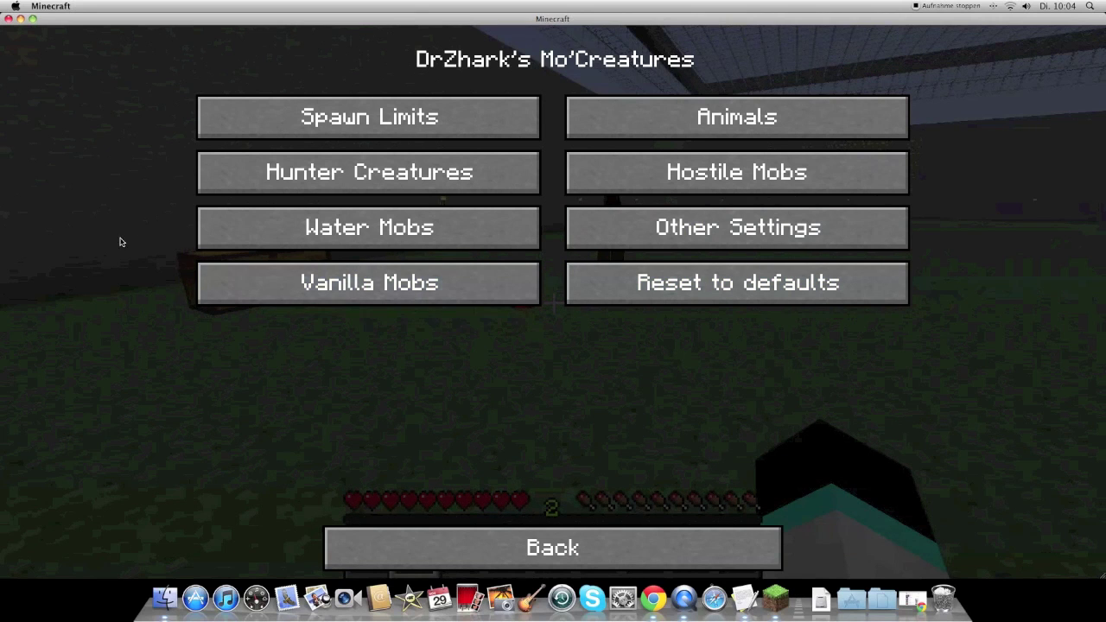
pyautogui.click(717, 121)
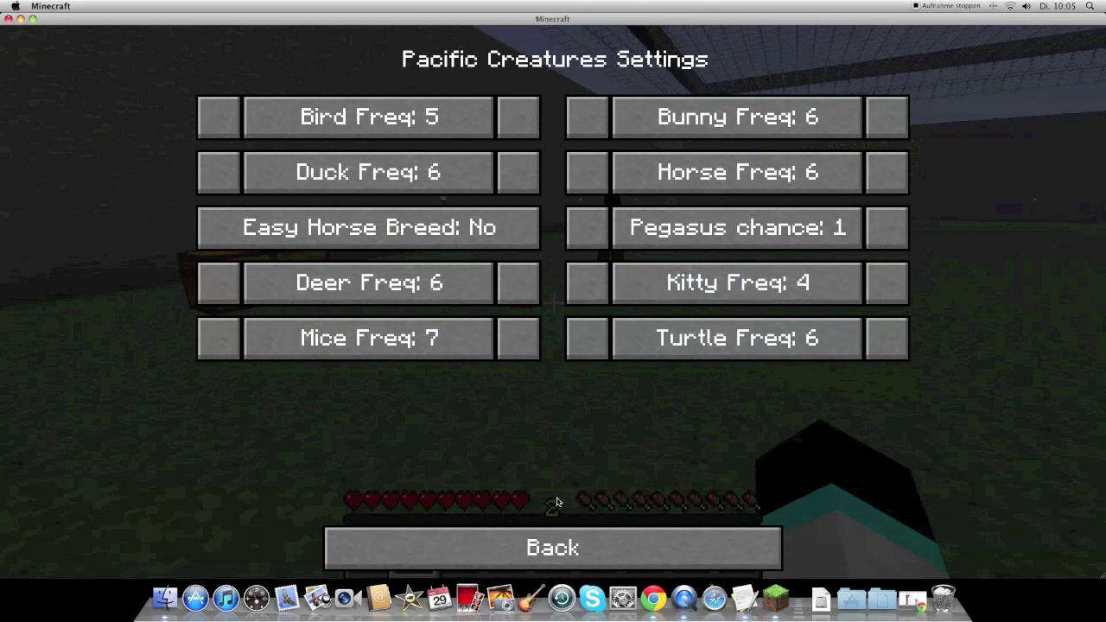
pyautogui.click(557, 544)
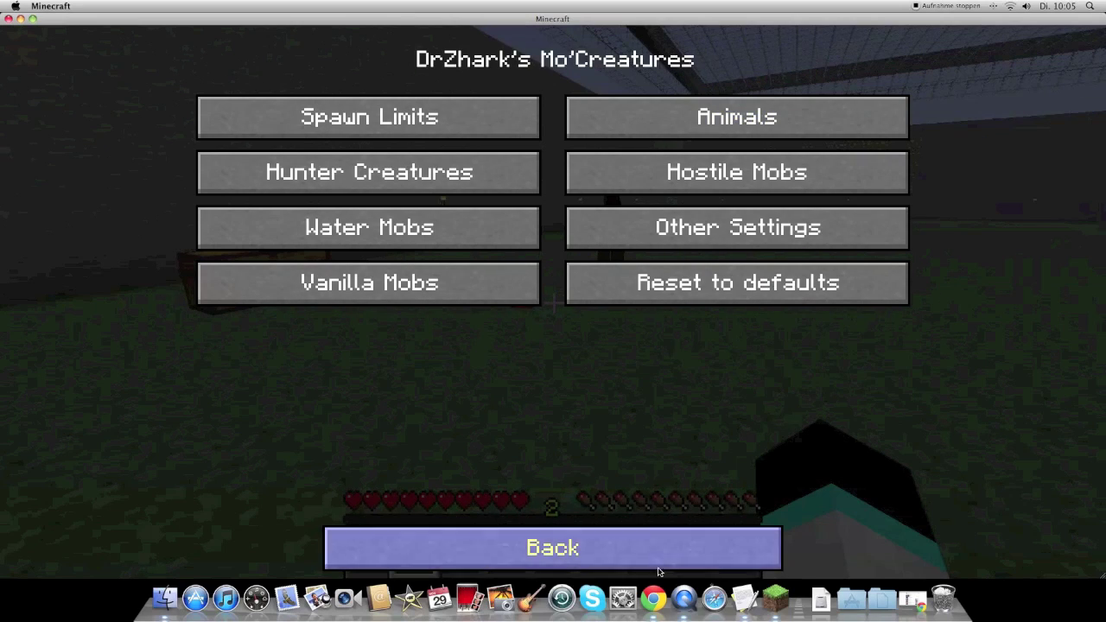
pyautogui.click(605, 548)
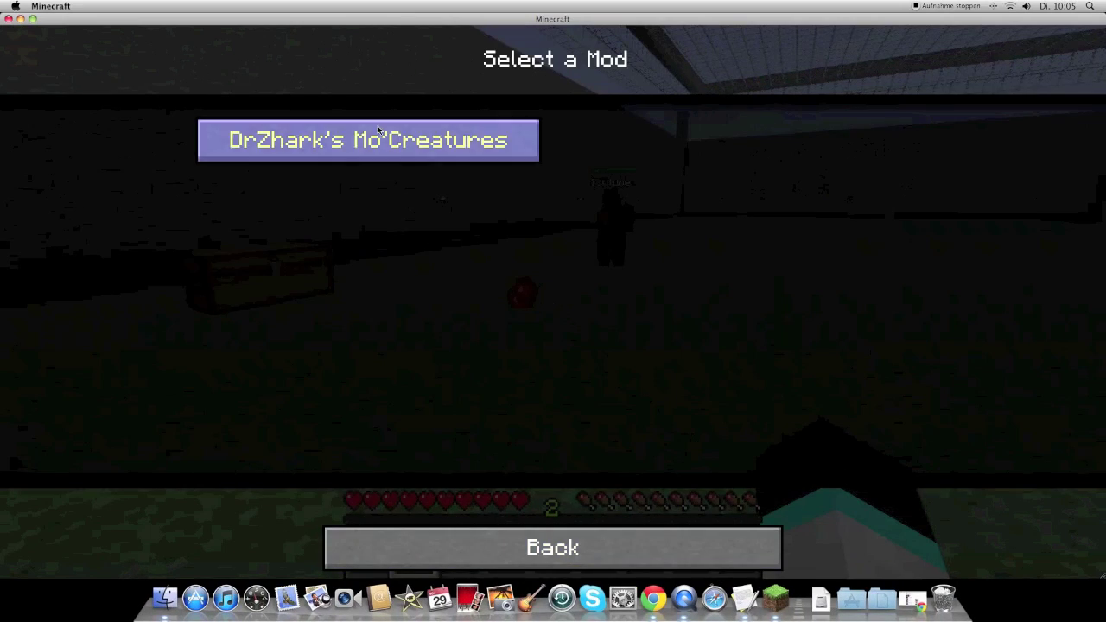
pyautogui.click(513, 544)
# Step: Return to the game world, walk towards the horses, and close Minecraft
pyautogui.press('Escape')
pyautogui.press('w')
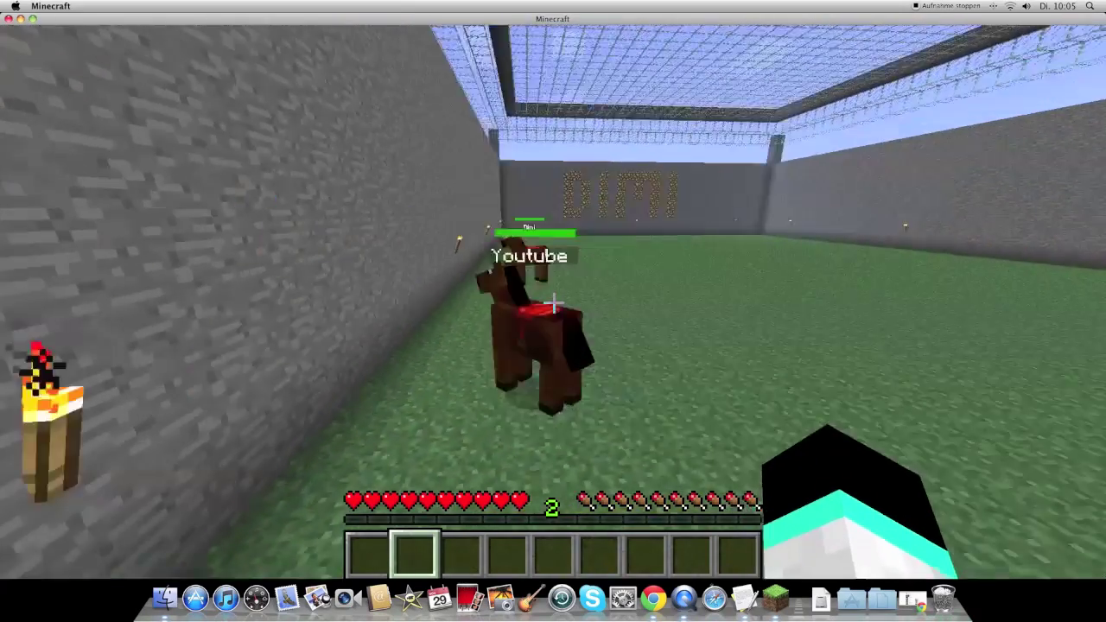
pyautogui.press('Escape')
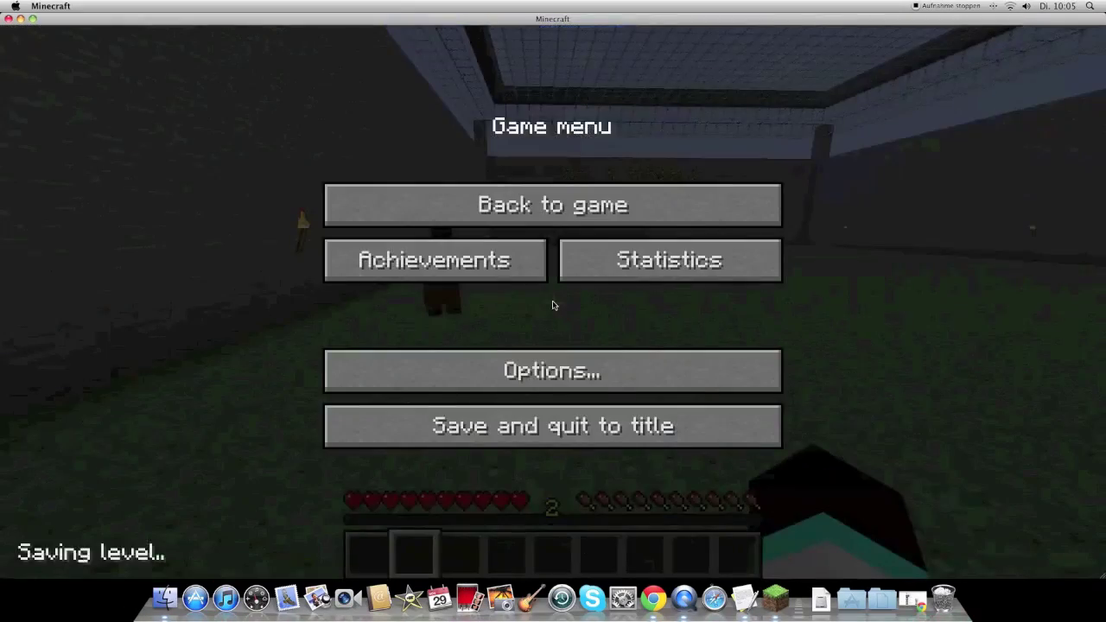
pyautogui.click(7, 19)
# Step: Unpack the DrZhark's Mo'Creatures Mod zip on the desktop, place the archive below Bildschirmaufnahme.mov, and open the extracted folder
pyautogui.moveTo(534, 214); pyautogui.dragTo(651, 269)
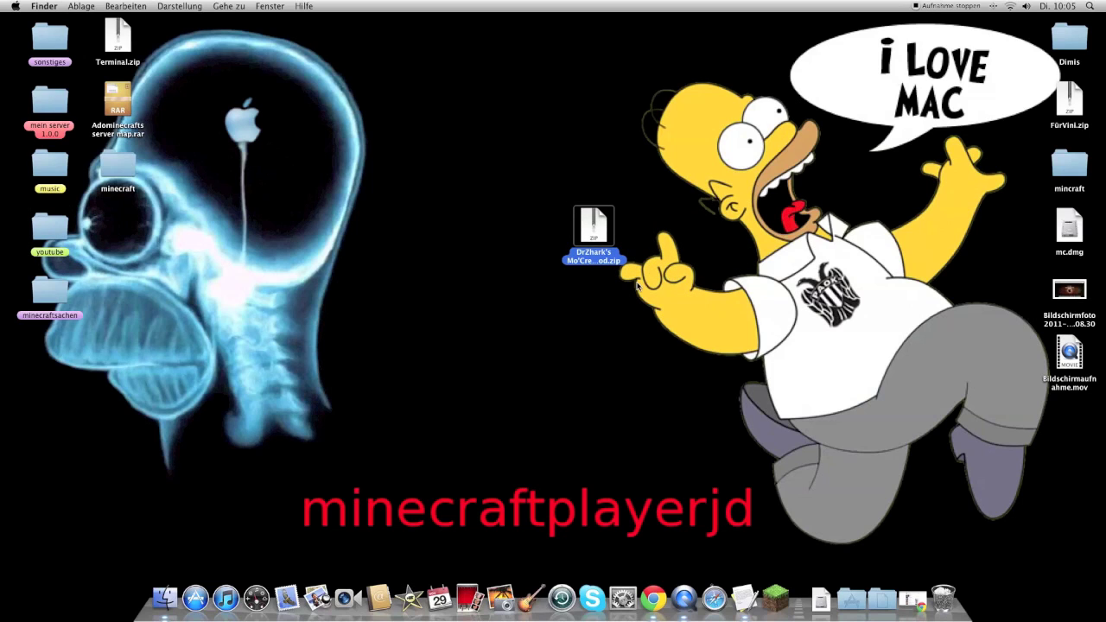
pyautogui.click(628, 293)
pyautogui.doubleClick(580, 242)
pyautogui.moveTo(591, 225); pyautogui.dragTo(1064, 416)
pyautogui.click(577, 292)
pyautogui.doubleClick(577, 287)
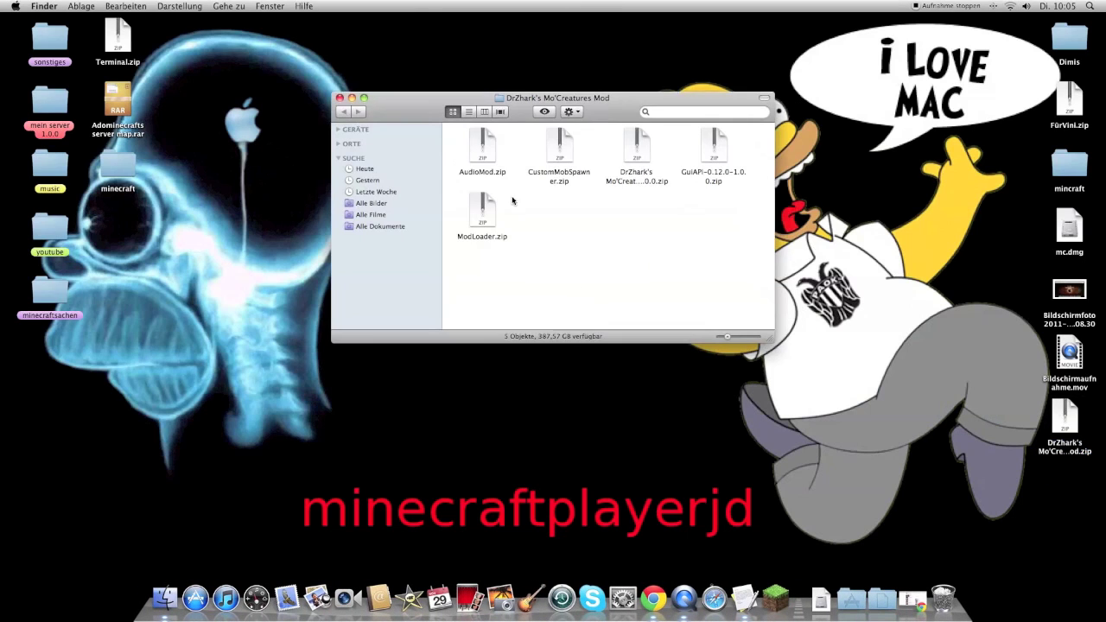
# Step: Unpack all five archives in the mod folder, then tidy up the icons and enlarge the window to show them all
pyautogui.moveTo(448, 145); pyautogui.dragTo(732, 214)
pyautogui.doubleClick(476, 211)
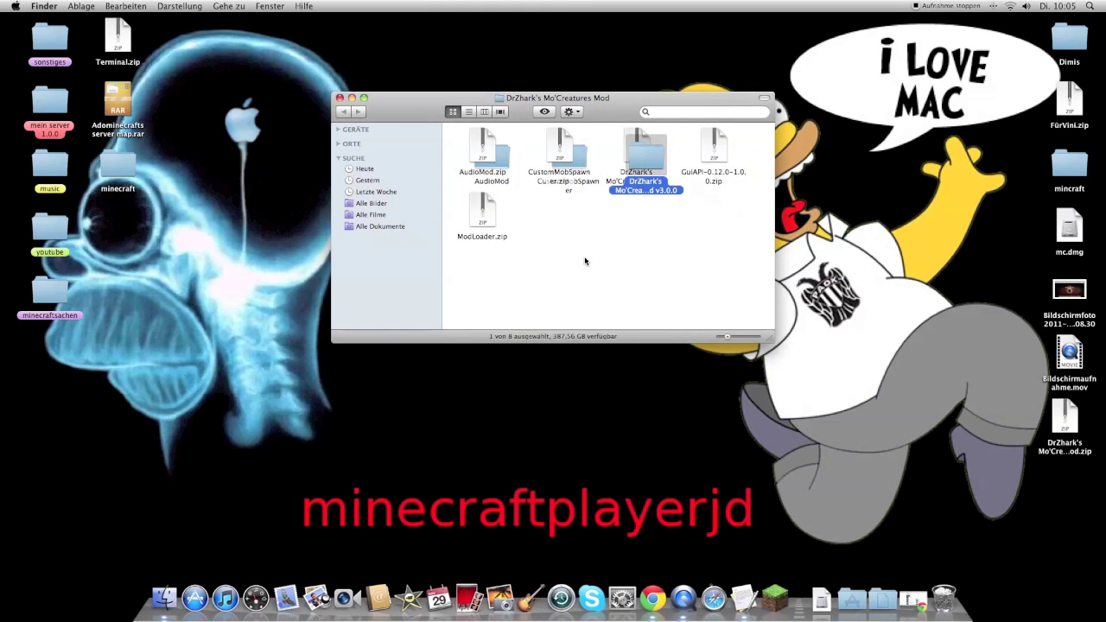
pyautogui.rightClick(587, 260)
pyautogui.click(598, 309)
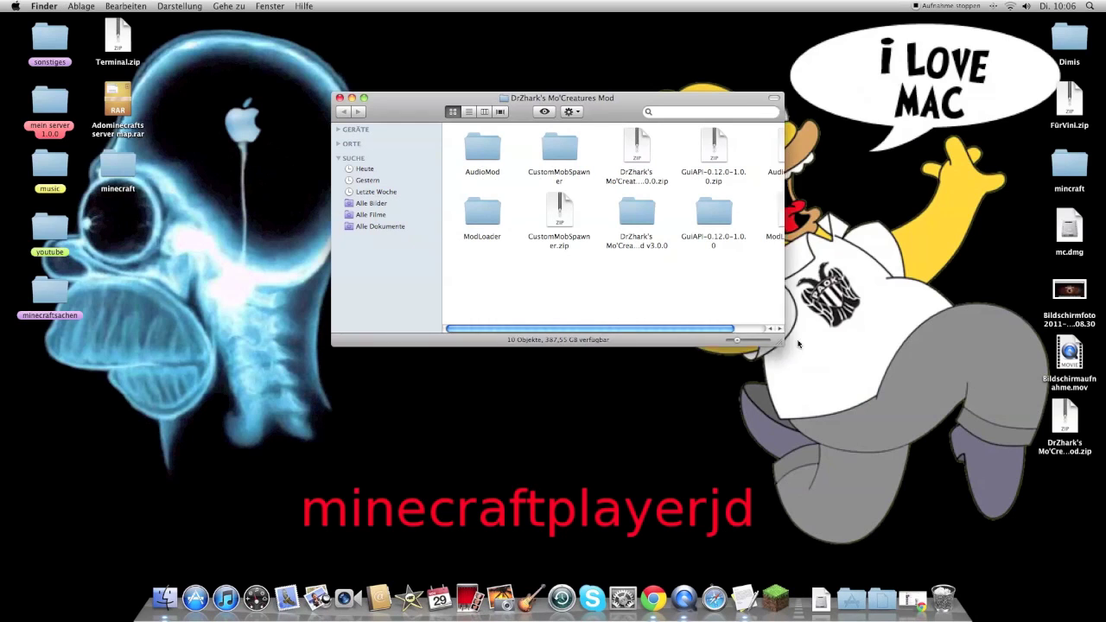
pyautogui.moveTo(771, 339); pyautogui.dragTo(901, 368)
# Step: Move the five extracted folders, including GuiAPI, AudioMod, CustomMobSpawner and ModLoader, to the desktop and clean up the desktop icons
pyautogui.click(636, 212)
pyautogui.keyDown('super'); pyautogui.click(712, 219); pyautogui.keyUp('super')
pyautogui.moveTo(711, 219); pyautogui.dragTo(128, 351)
pyautogui.moveTo(455, 152); pyautogui.dragTo(122, 413)
pyautogui.moveTo(475, 205); pyautogui.dragTo(54, 479)
pyautogui.rightClick(239, 430)
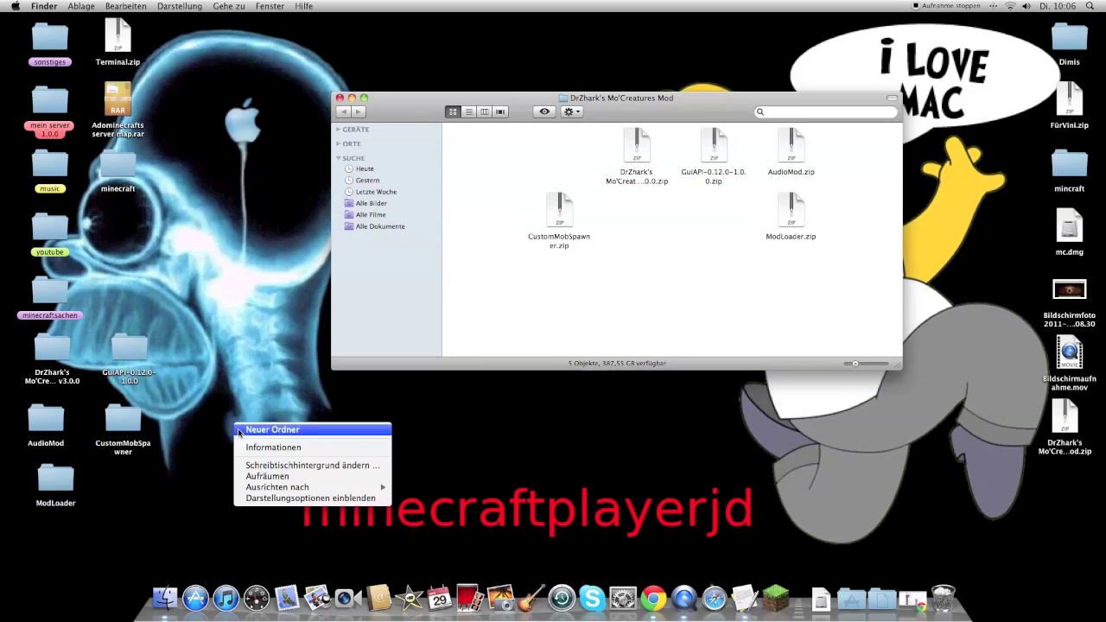
pyautogui.click(268, 476)
# Step: Close the mod folder window and place the DrZhark's Mo'Creatures Mod folder below its zip on the desktop
pyautogui.click(339, 97)
pyautogui.moveTo(601, 289); pyautogui.dragTo(1071, 490)
pyautogui.click(951, 503)
pyautogui.moveTo(992, 423); pyautogui.dragTo(1081, 501)
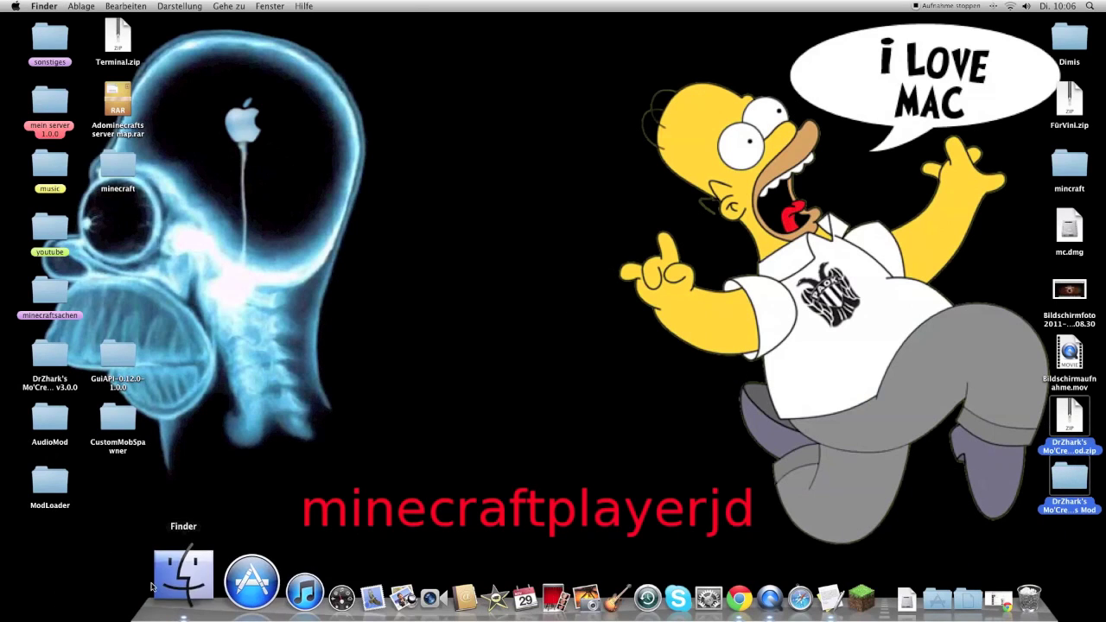
# Step: Open the bin folder of minecraft inside the Library's Application Support folder
pyautogui.click(180, 594)
pyautogui.doubleClick(513, 133)
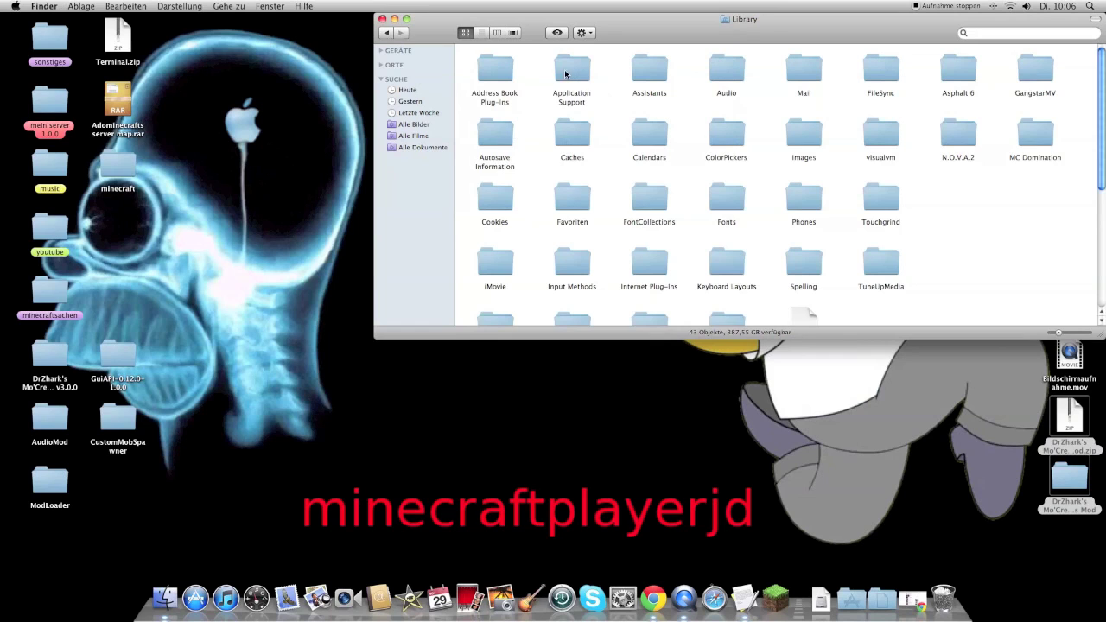
pyautogui.doubleClick(566, 74)
pyautogui.write('minecraft')
pyautogui.press('super+Down')
pyautogui.doubleClick(486, 72)
pyautogui.moveTo(4, 566); pyautogui.dragTo(95, 593)
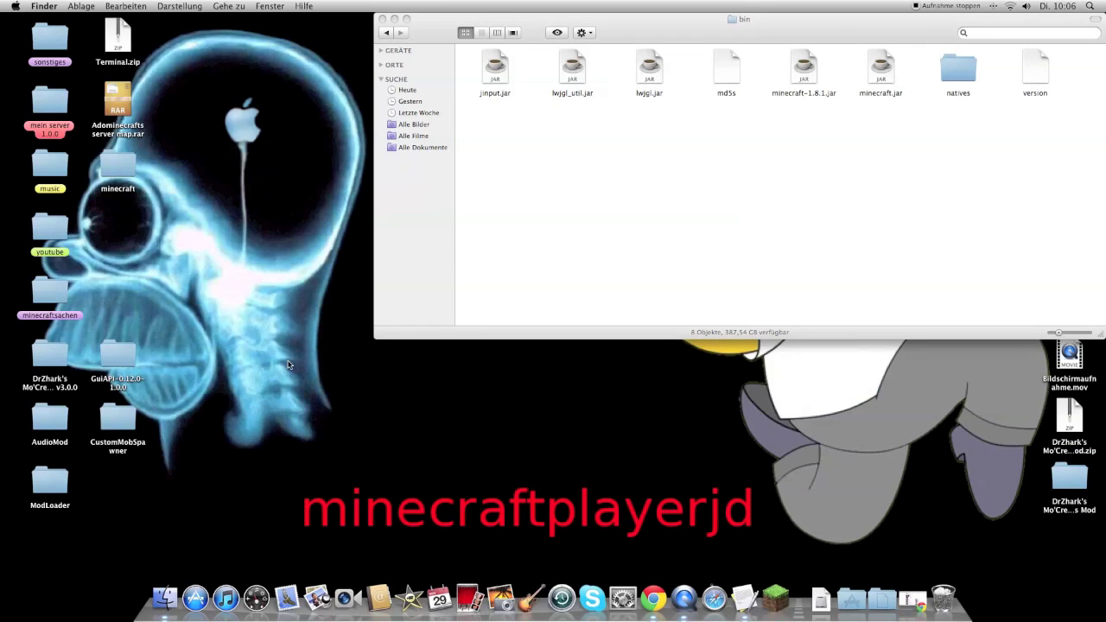
# Step: Move minecraft.jar to a free spot in the bin folder and unpack it with Archivierungsprogramm
pyautogui.moveTo(880, 69); pyautogui.dragTo(643, 195)
pyautogui.rightClick(639, 192)
pyautogui.moveTo(677, 210)
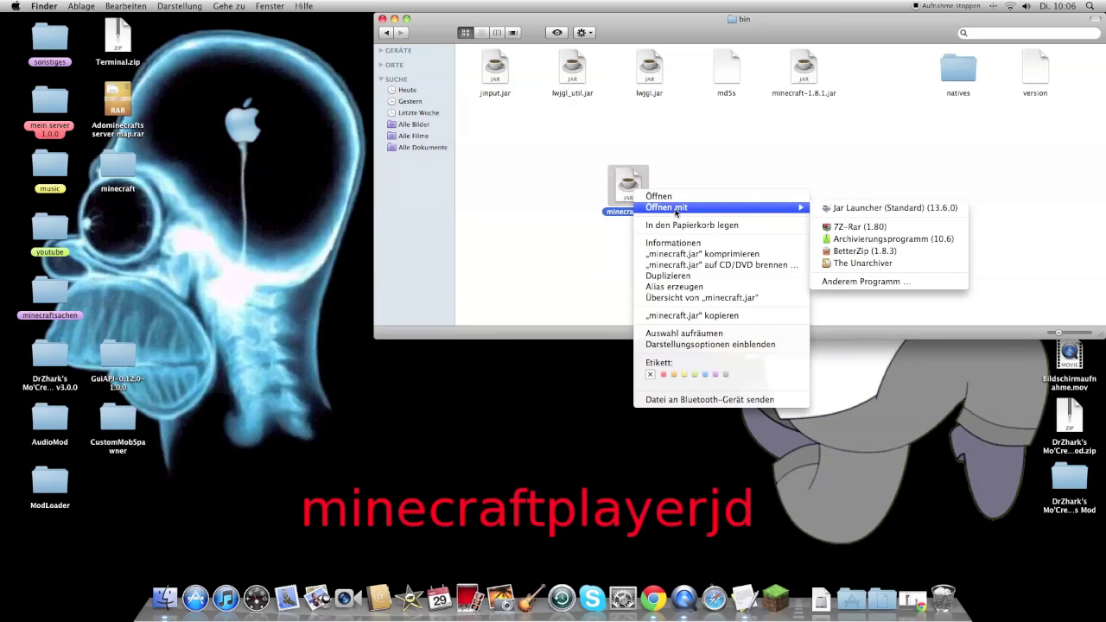
pyautogui.click(851, 239)
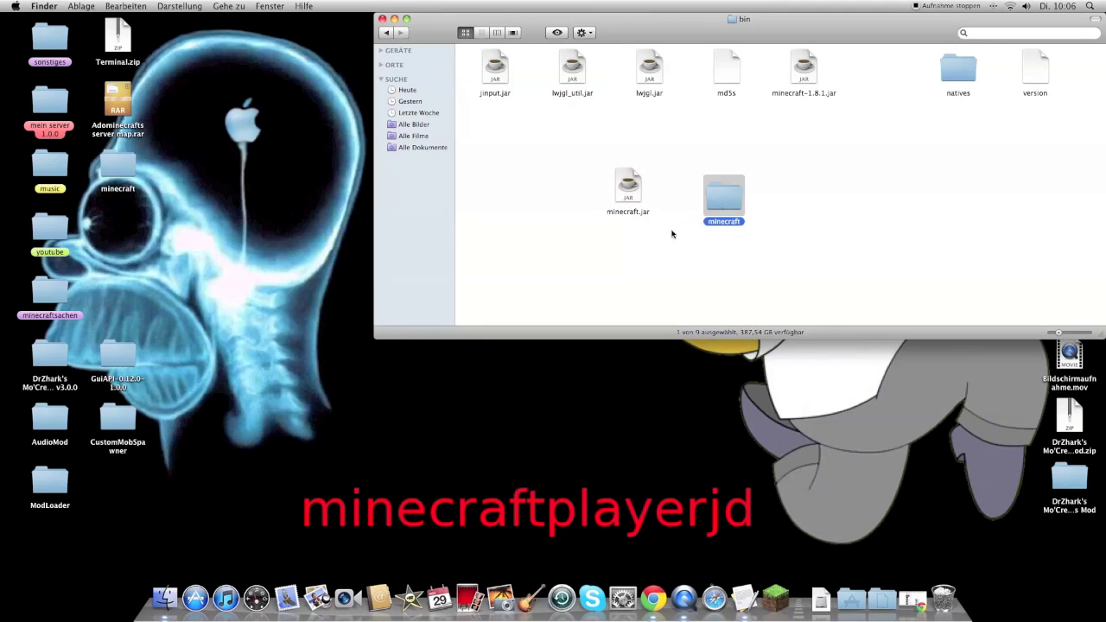
# Step: Rename the original archive to minecraft.jr and the extracted folder to minecraft.jar, accepting the added suffix, and open the folder
pyautogui.click(647, 216)
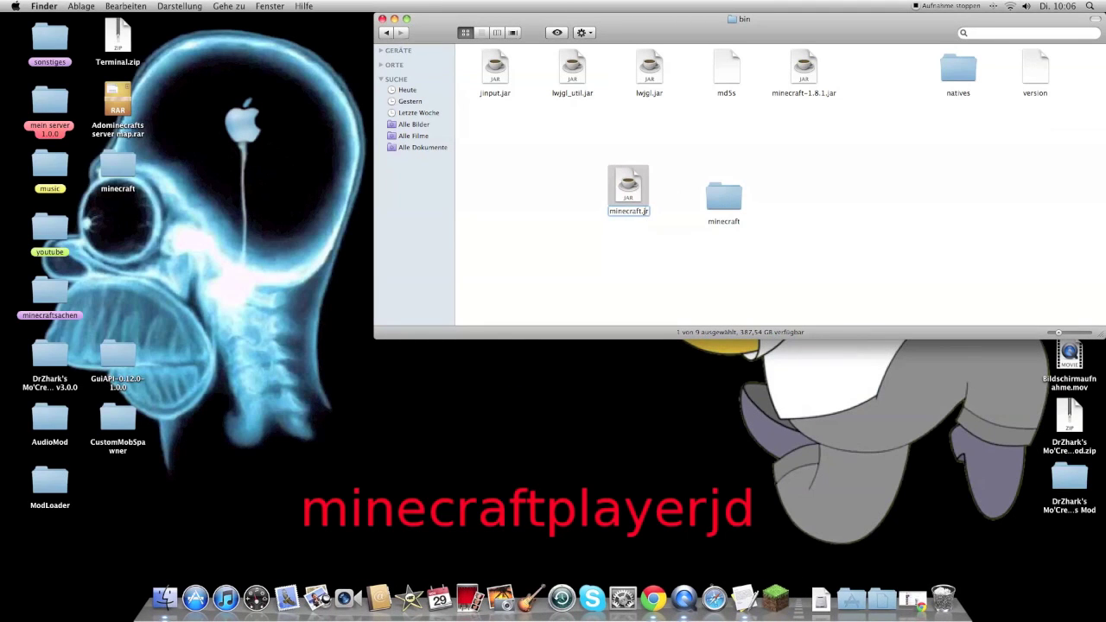
pyautogui.click(725, 203)
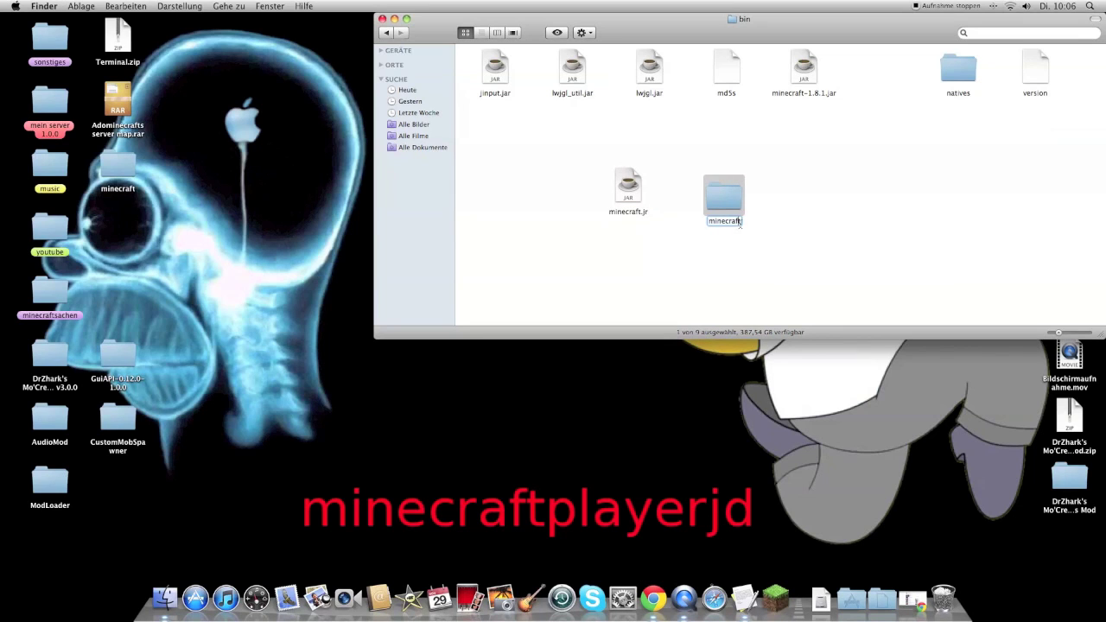
pyautogui.press('Return')
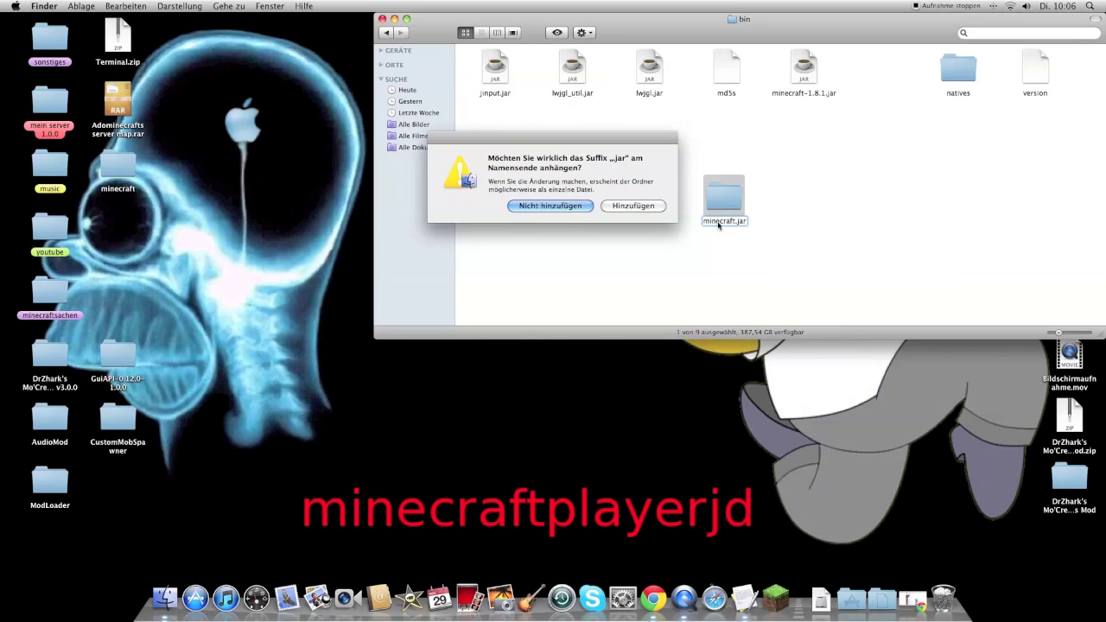
pyautogui.press('Return')
pyautogui.doubleClick(711, 192)
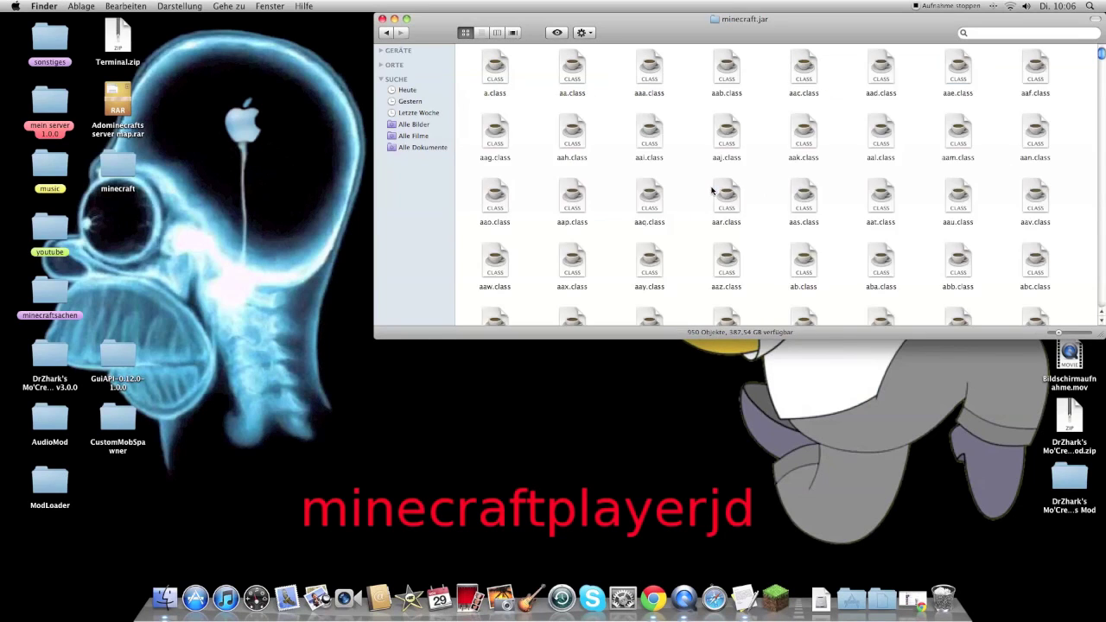
pyautogui.moveTo(530, 128)
pyautogui.mouseDown()
pyautogui.moveTo(687, 217)
pyautogui.moveTo(528, 123)
pyautogui.moveTo(538, 130)
pyautogui.mouseUp()
pyautogui.click(685, 148)
pyautogui.click(481, 32)
pyautogui.click(931, 102)
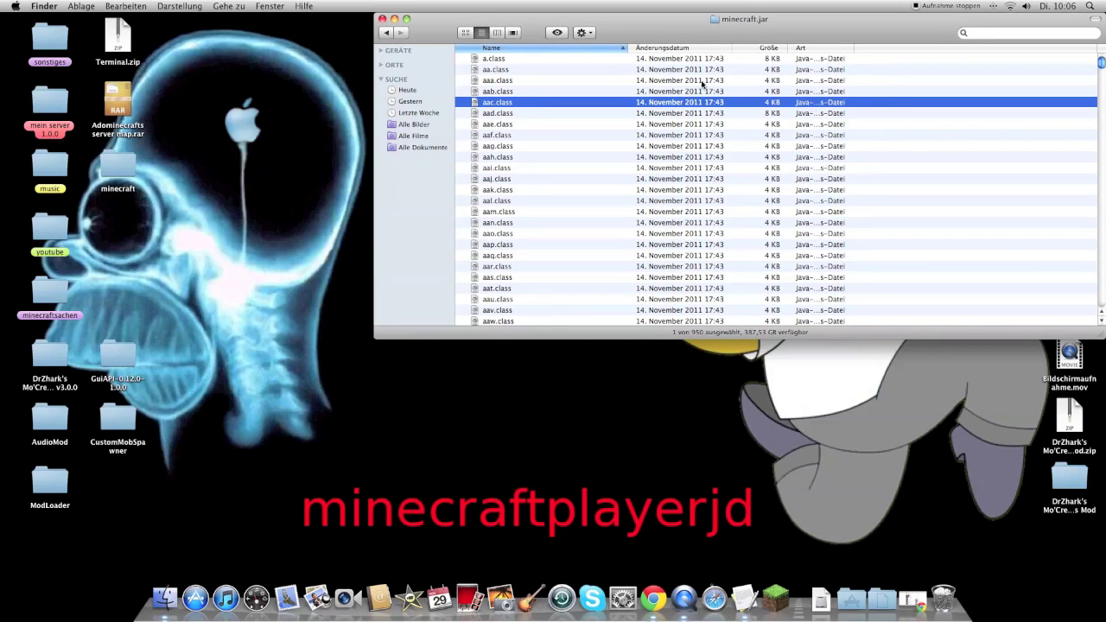
pyautogui.click(470, 33)
pyautogui.click(931, 243)
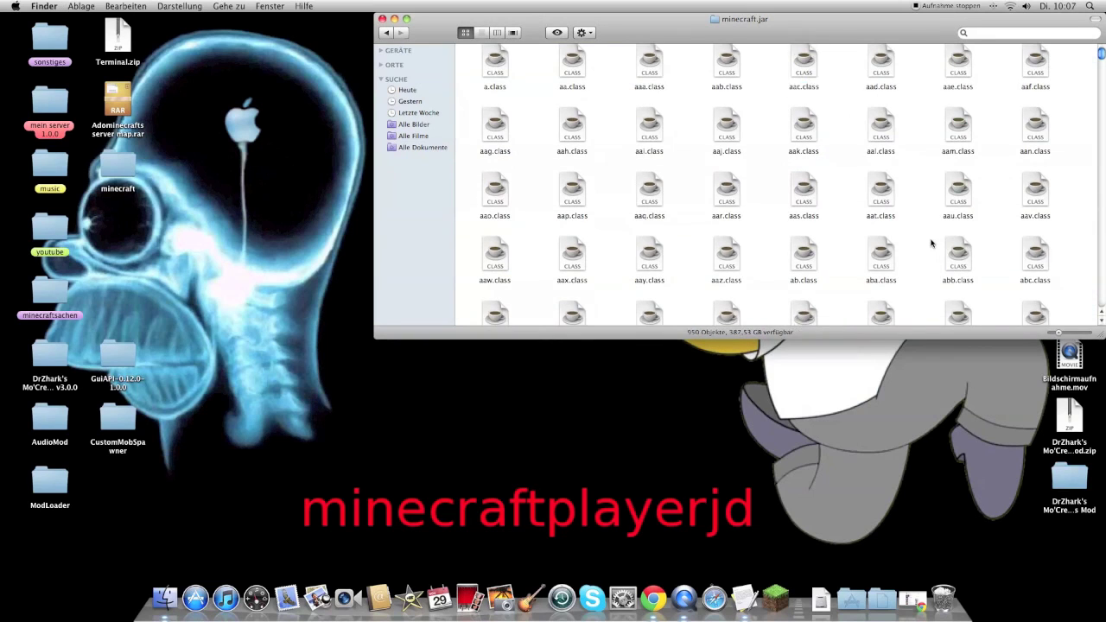
# Step: Move the META-INF folder from minecraft.jar to the Trash and empty the Trash
pyautogui.scroll(-15, 933, 250)
pyautogui.press('m')
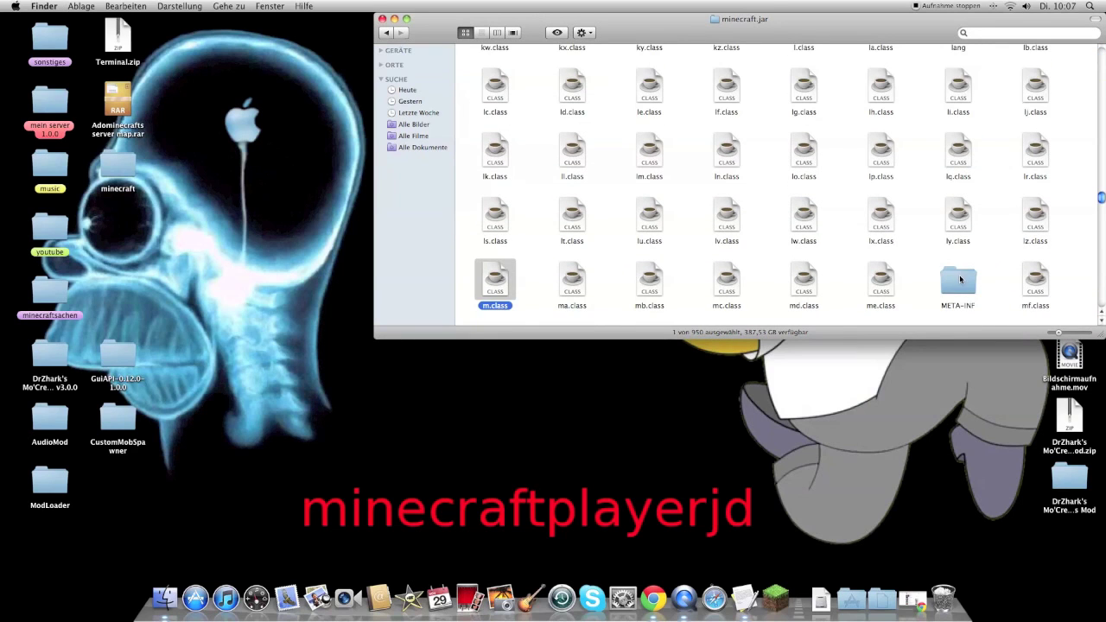
pyautogui.moveTo(969, 276); pyautogui.dragTo(942, 596)
pyautogui.click(941, 594)
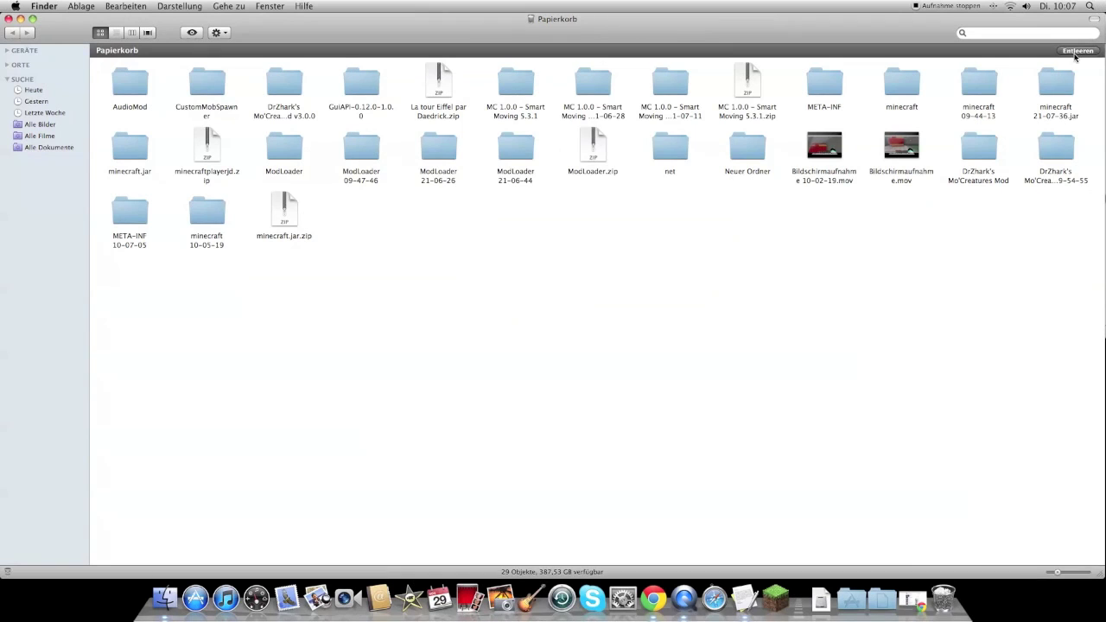
pyautogui.click(1077, 50)
pyautogui.click(616, 203)
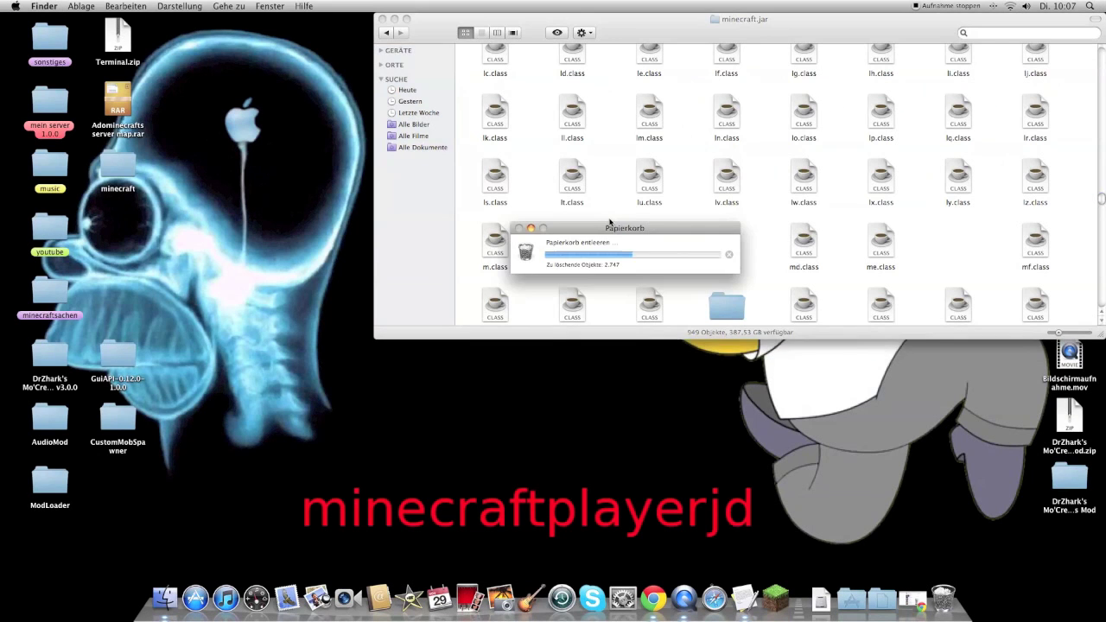
# Step: Move all files from the ModLoader folder into minecraft.jar, replacing every existing file, and close the ModLoader window
pyautogui.doubleClick(42, 494)
pyautogui.moveTo(471, 37); pyautogui.dragTo(84, 7)
pyautogui.moveTo(130, 48); pyautogui.dragTo(432, 255)
pyautogui.moveTo(308, 217); pyautogui.dragTo(670, 298)
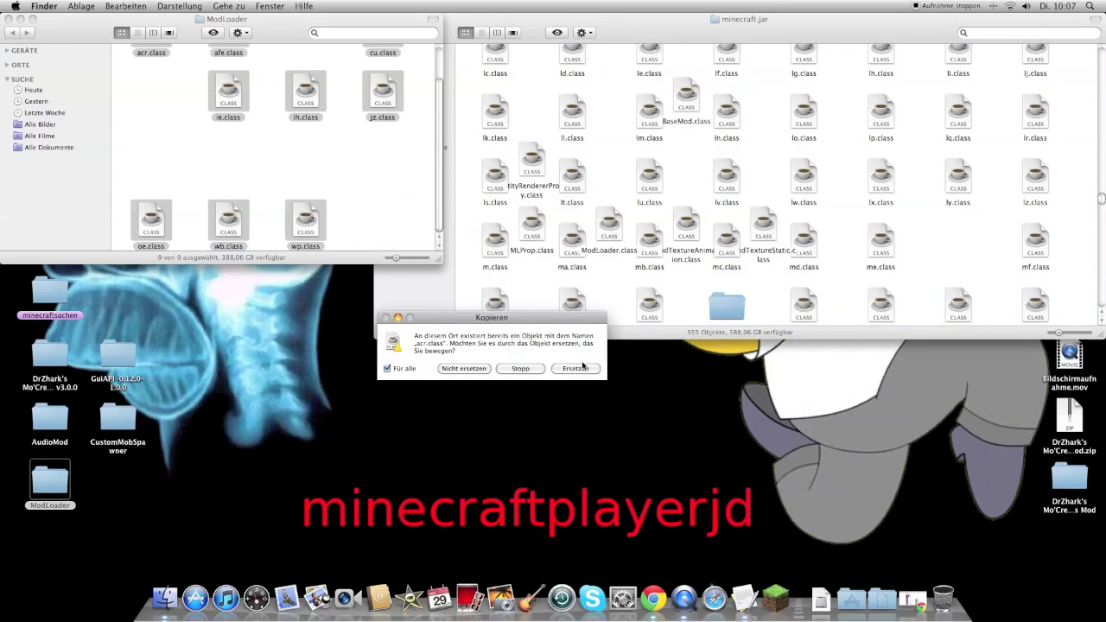
pyautogui.click(574, 368)
pyautogui.click(11, 18)
# Step: Move the entire contents of the AudioMod folder into minecraft.jar, replacing existing files, and close the AudioMod window
pyautogui.click(228, 391)
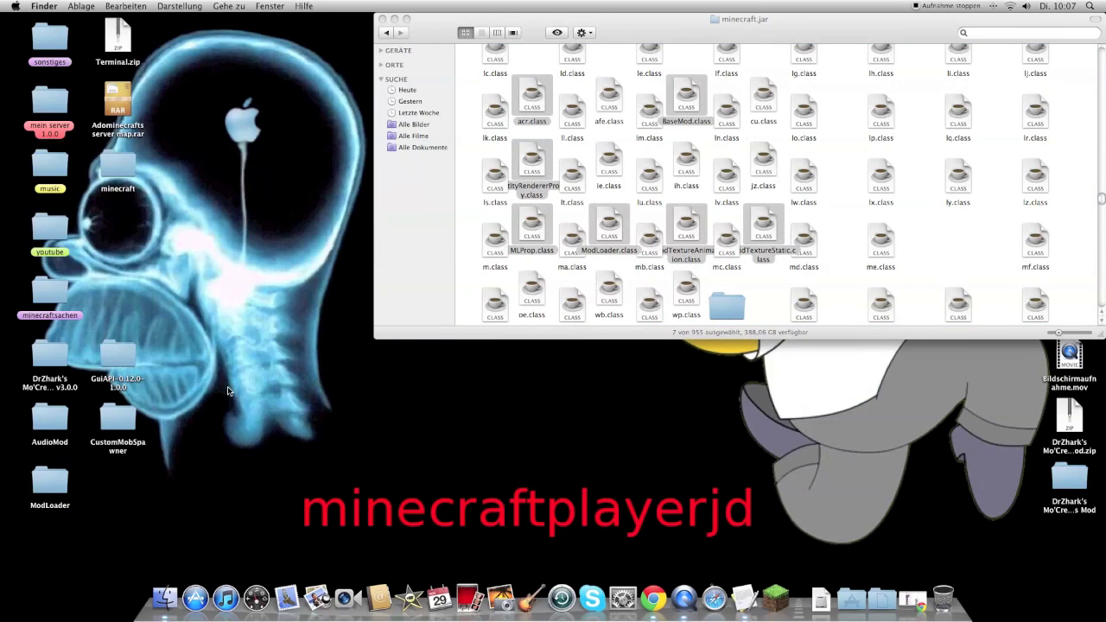
pyautogui.doubleClick(47, 421)
pyautogui.moveTo(521, 77); pyautogui.dragTo(765, 300)
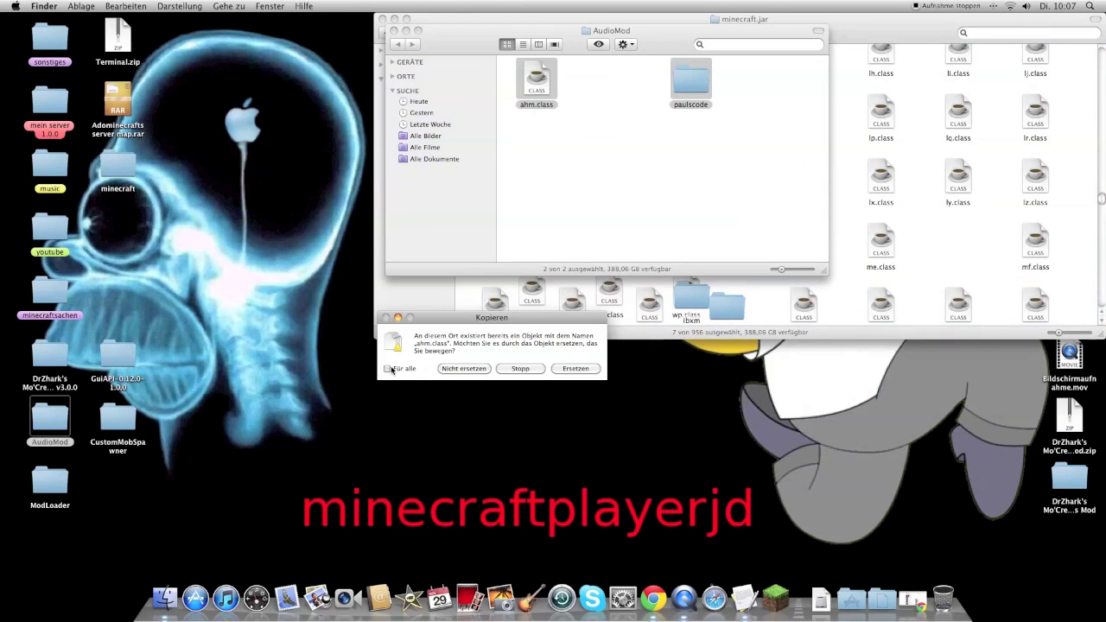
pyautogui.click(575, 368)
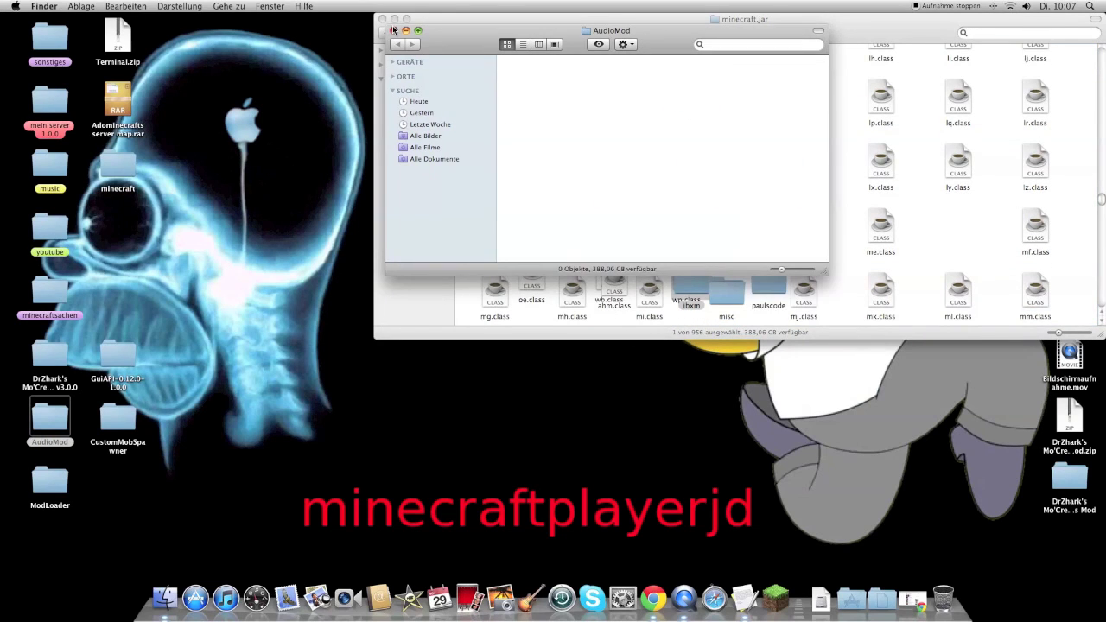
pyautogui.click(394, 30)
# Step: Move the entire contents of the GuiAPI-0.12.0-1.0.0 folder into minecraft.jar, replacing existing files, and close its window
pyautogui.click(149, 390)
pyautogui.doubleClick(126, 350)
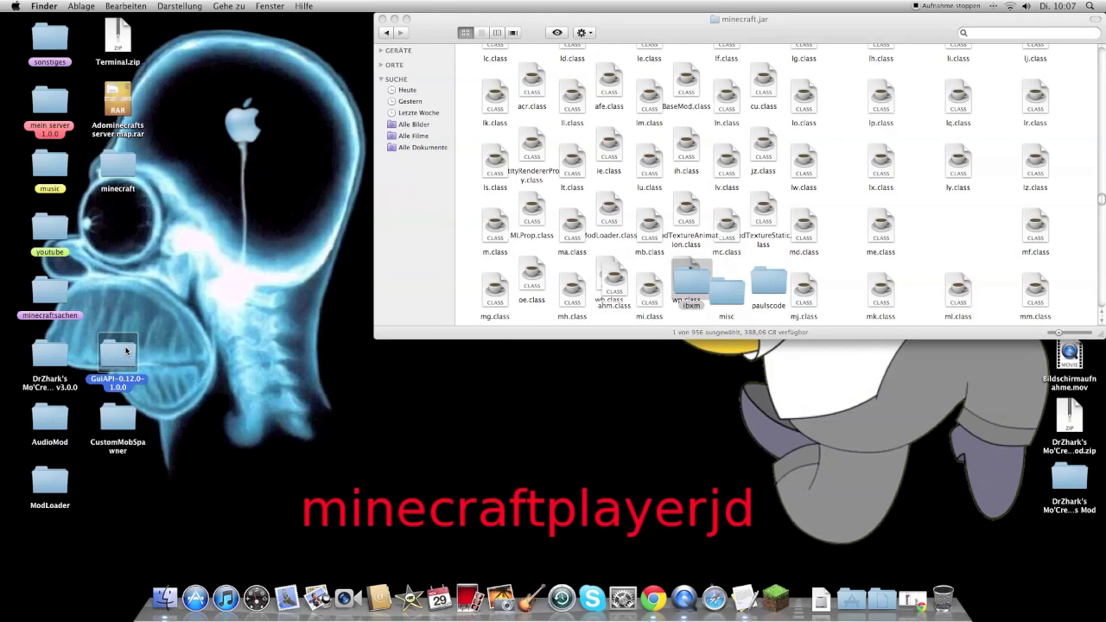
pyautogui.moveTo(517, 82); pyautogui.dragTo(810, 276)
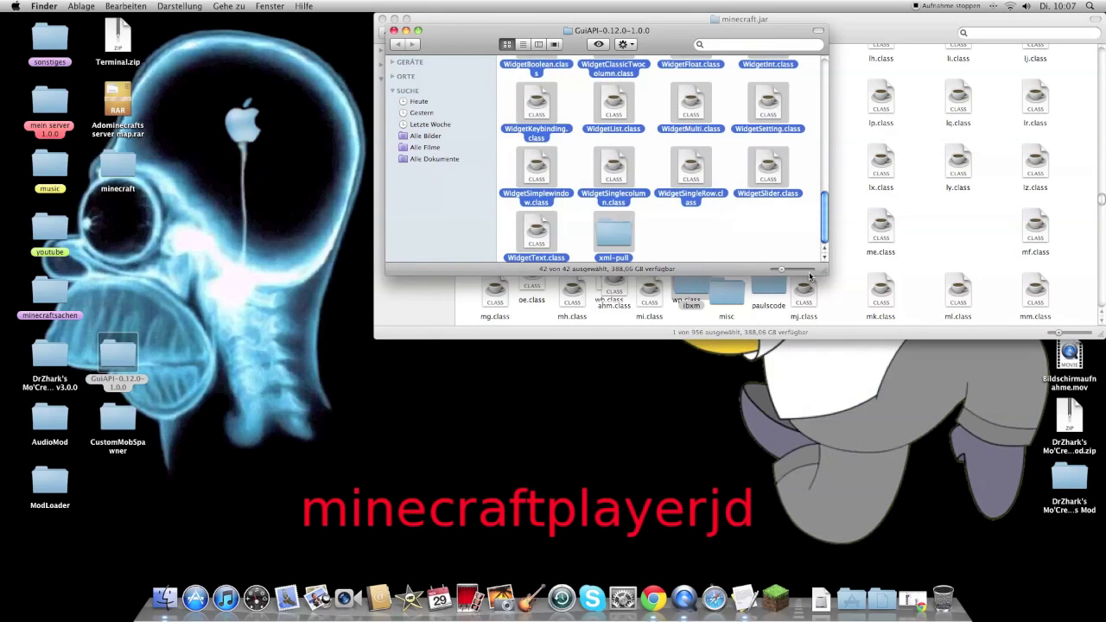
pyautogui.moveTo(594, 236); pyautogui.dragTo(872, 233)
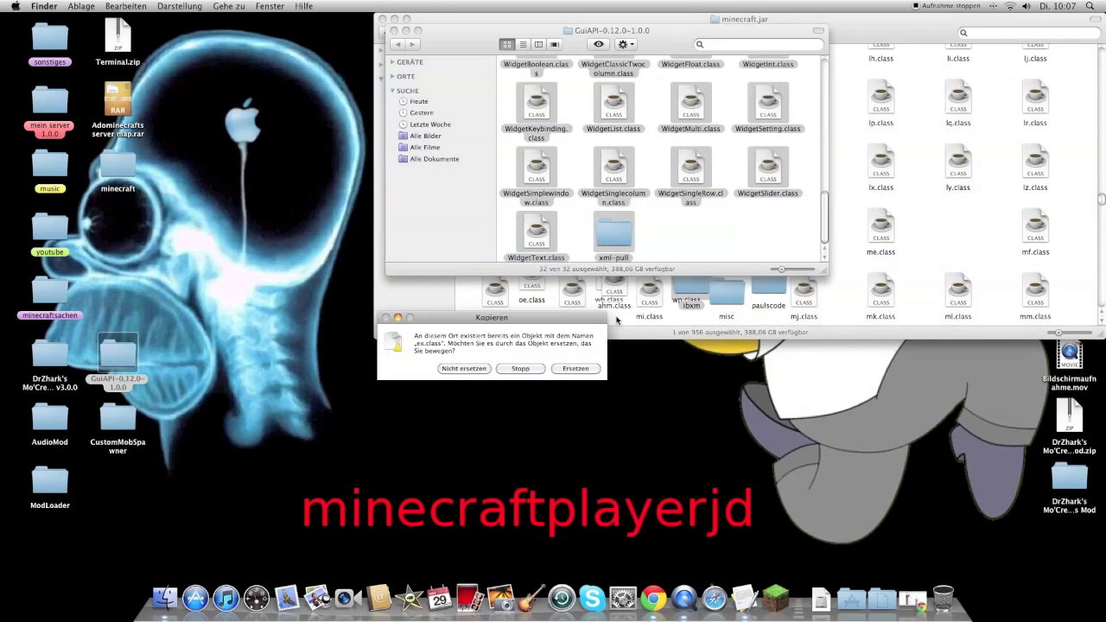
pyautogui.click(576, 369)
pyautogui.click(394, 29)
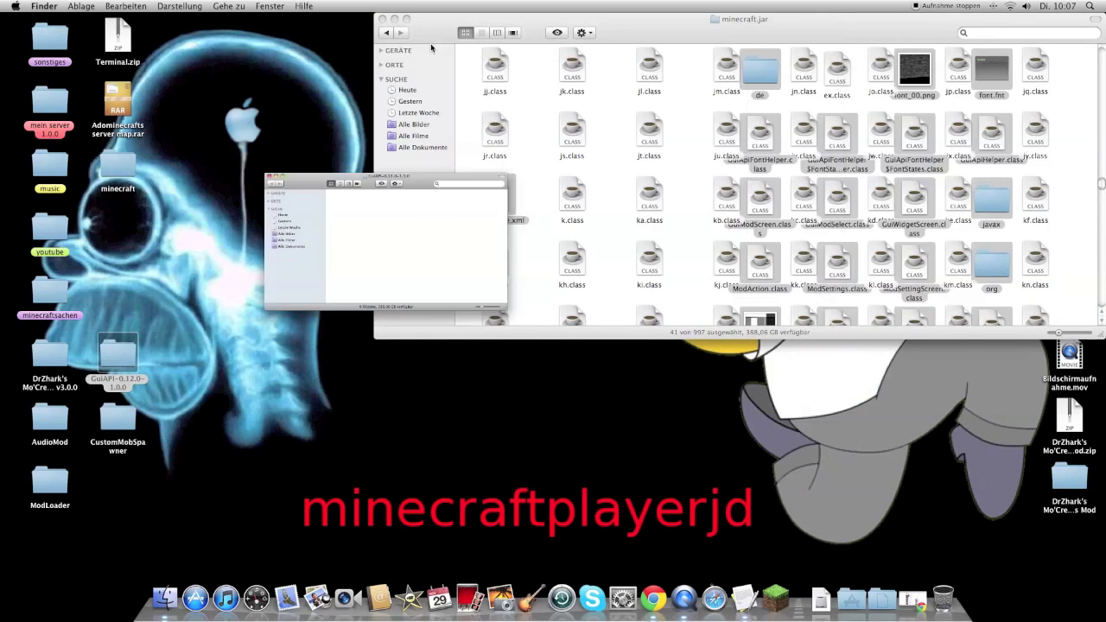
# Step: Clean up the icons in the minecraft.jar window and open the CustomMobSpawner folder in front of it
pyautogui.rightClick(675, 228)
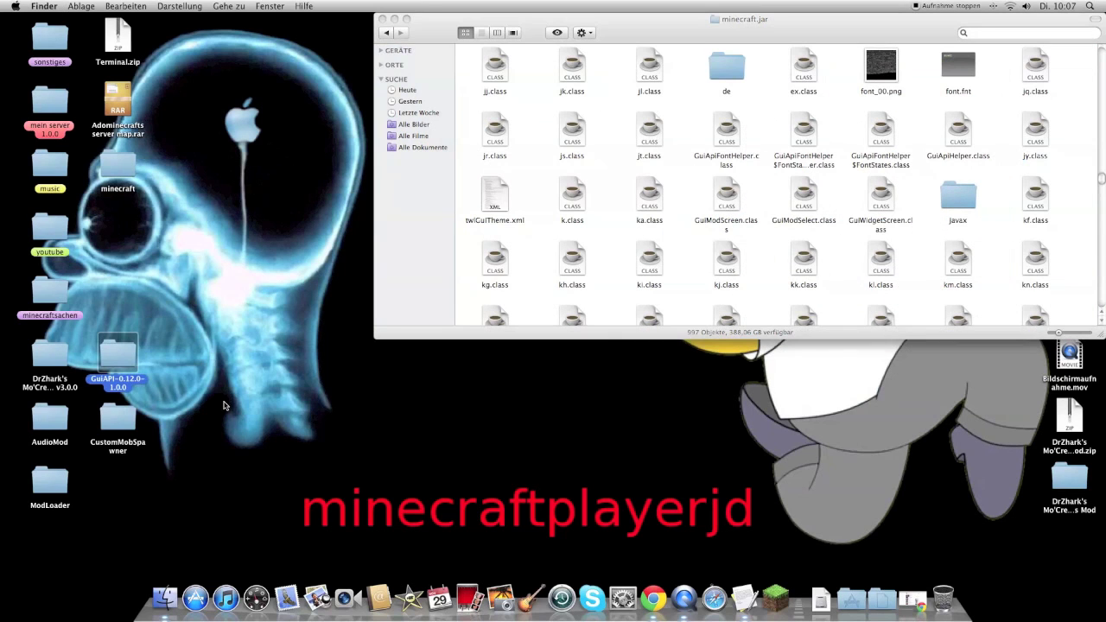
pyautogui.click(114, 421)
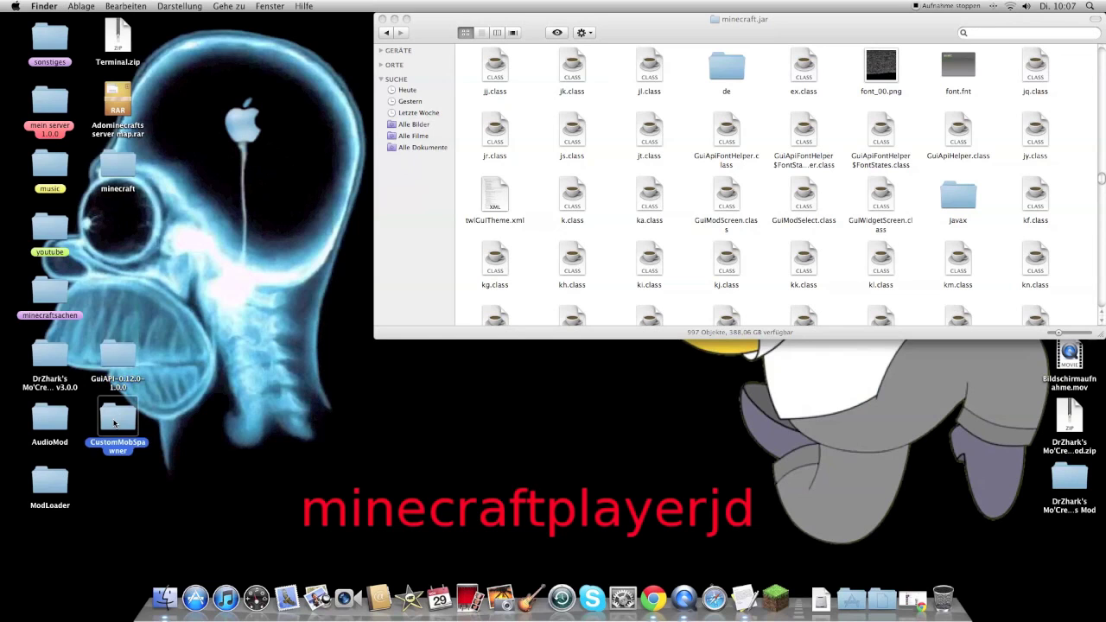
pyautogui.doubleClick(114, 421)
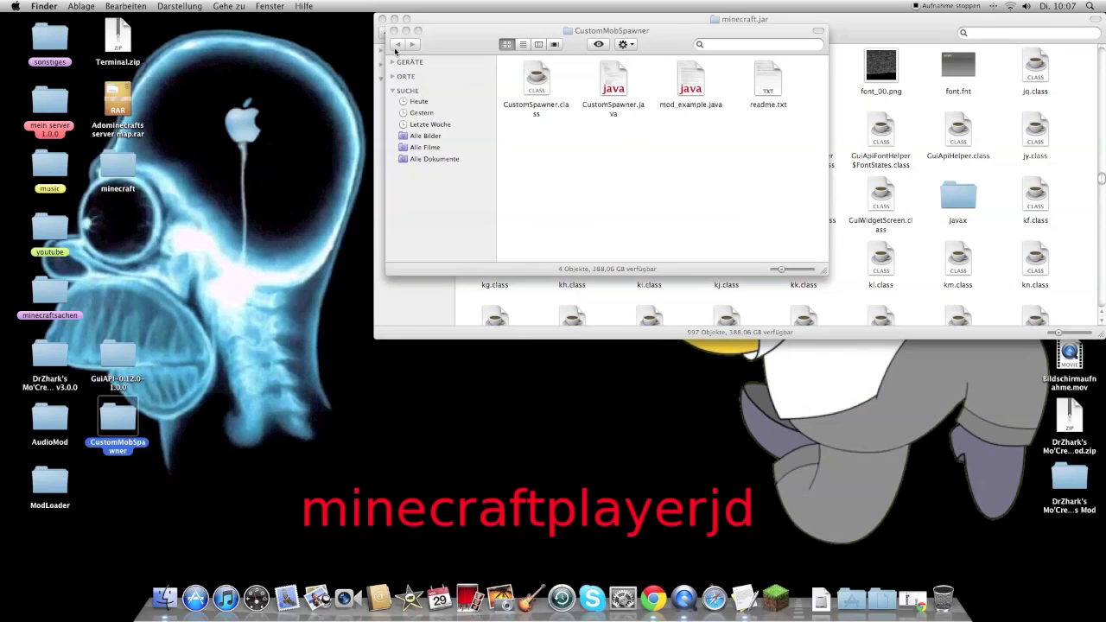
pyautogui.moveTo(438, 49); pyautogui.dragTo(389, 220)
pyautogui.click(636, 256)
pyautogui.click(603, 382)
pyautogui.click(635, 256)
pyautogui.click(561, 341)
pyautogui.click(558, 259)
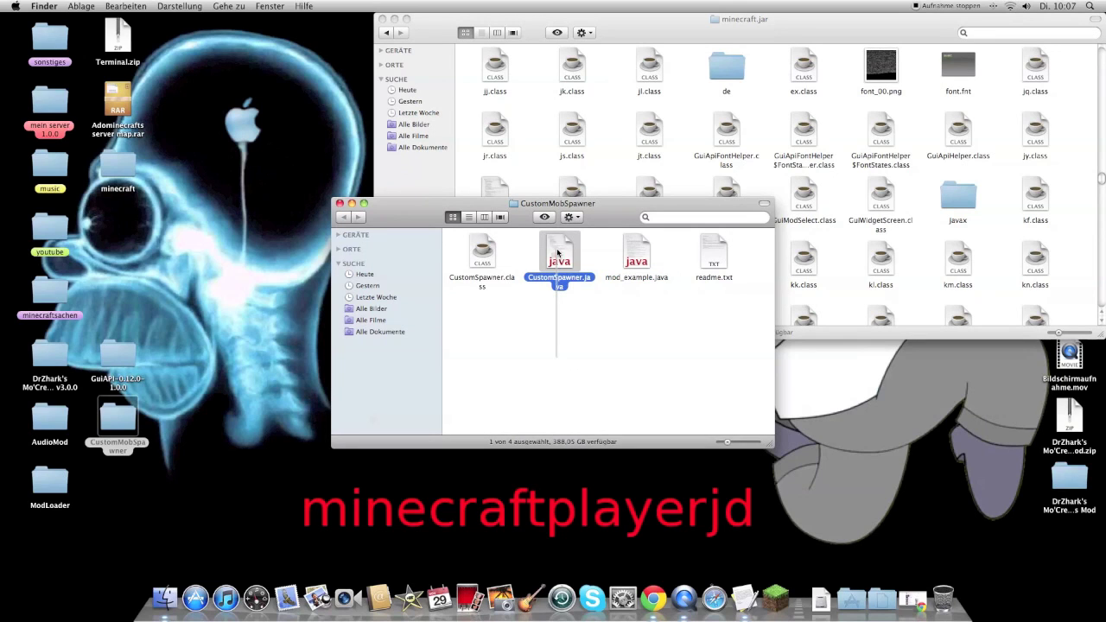
pyautogui.moveTo(564, 253); pyautogui.dragTo(588, 322)
pyautogui.click(588, 322)
# Step: Move only CustomSpawner.class from the CustomMobSpawner folder into minecraft.jar, close the CustomMobSpawner window and clean up the minecraft.jar icons
pyautogui.moveTo(482, 257); pyautogui.dragTo(548, 372)
pyautogui.click(629, 372)
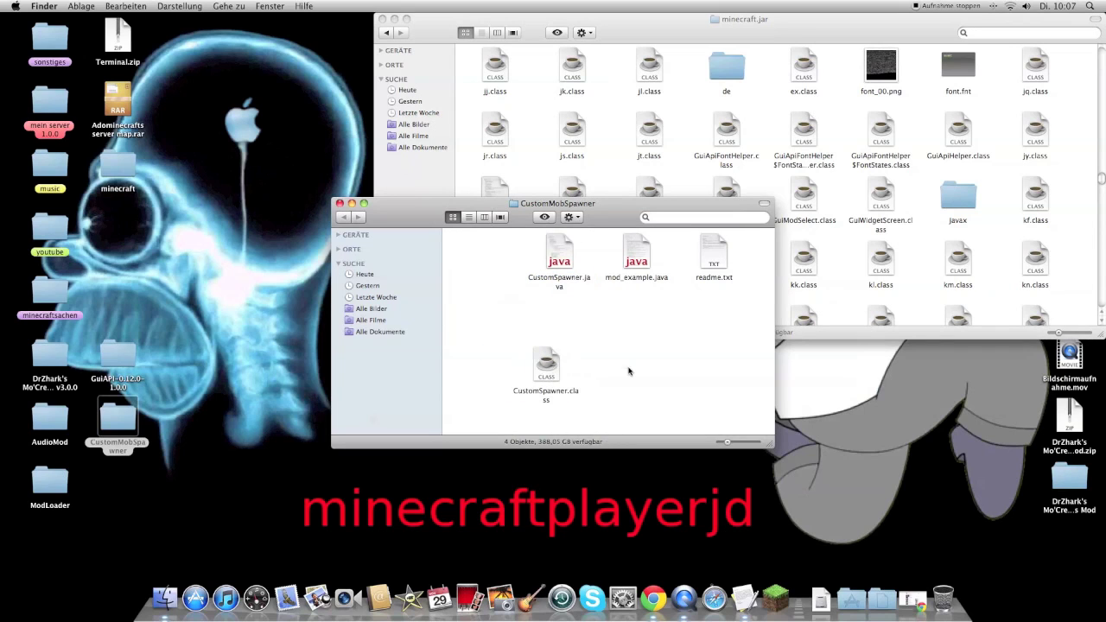
pyautogui.click(527, 384)
pyautogui.click(602, 387)
pyautogui.moveTo(545, 367); pyautogui.dragTo(921, 255)
pyautogui.click(340, 204)
pyautogui.rightClick(703, 237)
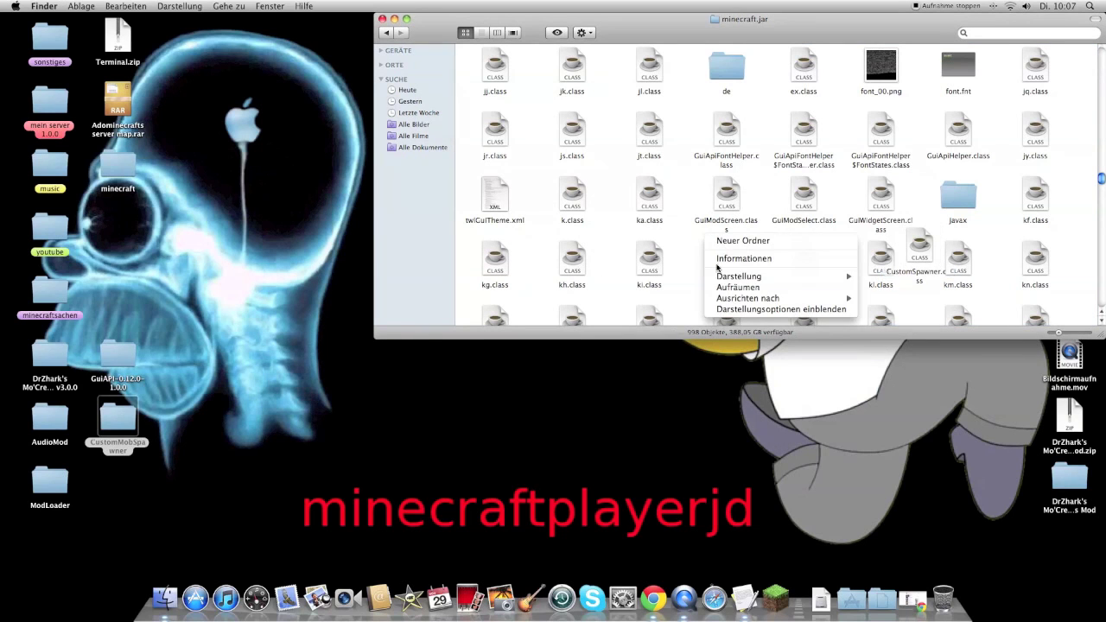
pyautogui.click(726, 286)
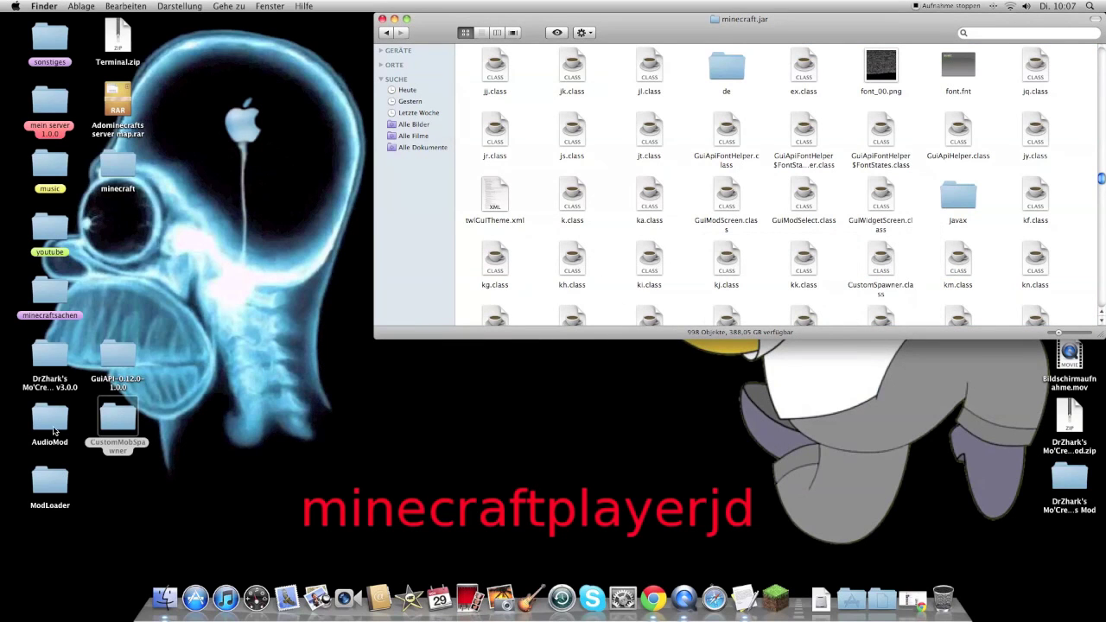
# Step: Open the DrZhark's Mo'Creatures Mod v3.0.0 folder and go back from minecraft.jar to the minecraft folder, keeping both windows accessible
pyautogui.doubleClick(50, 371)
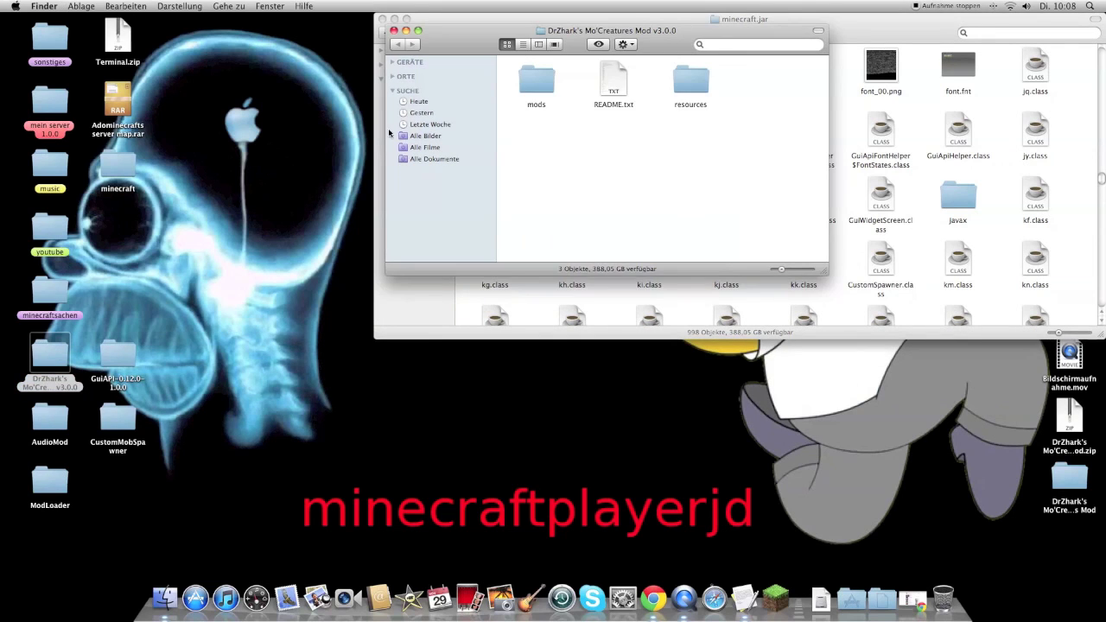
pyautogui.moveTo(432, 50); pyautogui.dragTo(146, 128)
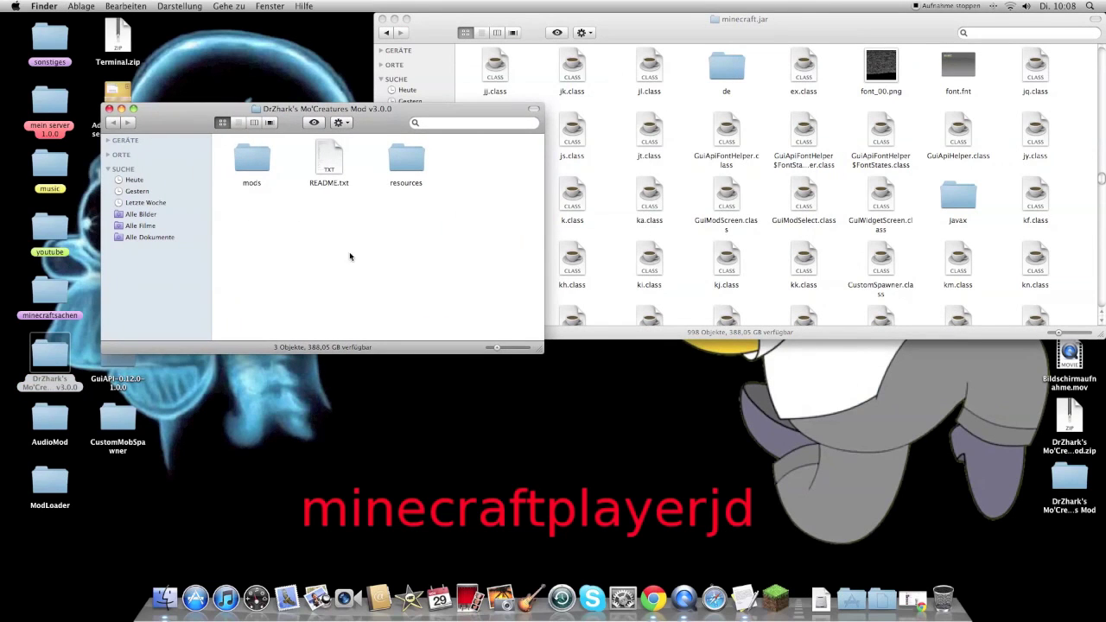
pyautogui.click(551, 79)
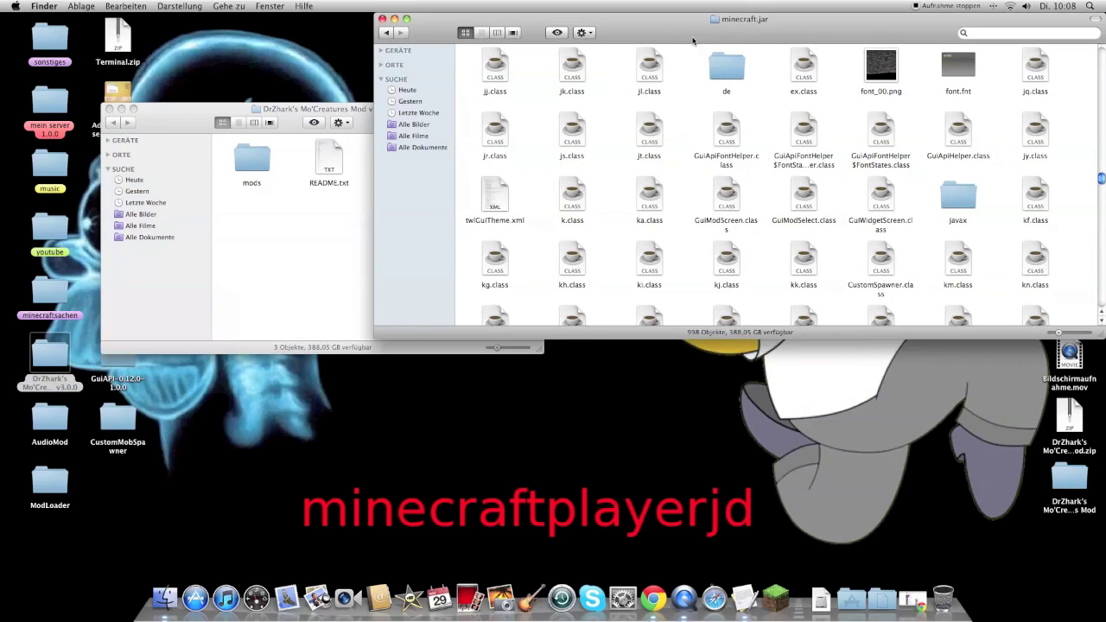
pyautogui.click(387, 33)
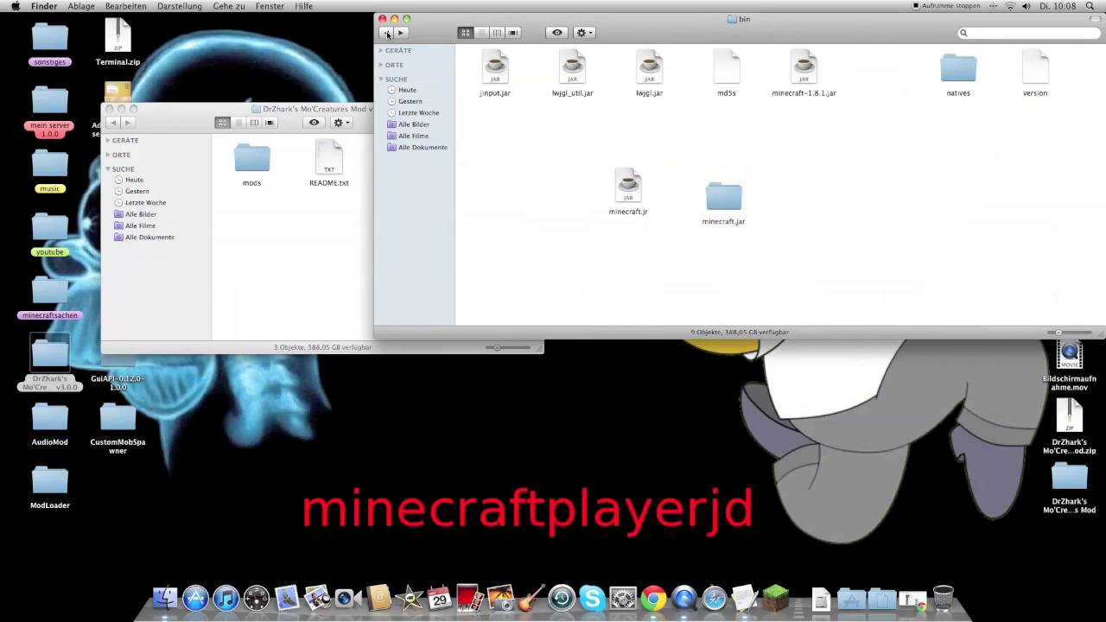
pyautogui.click(387, 33)
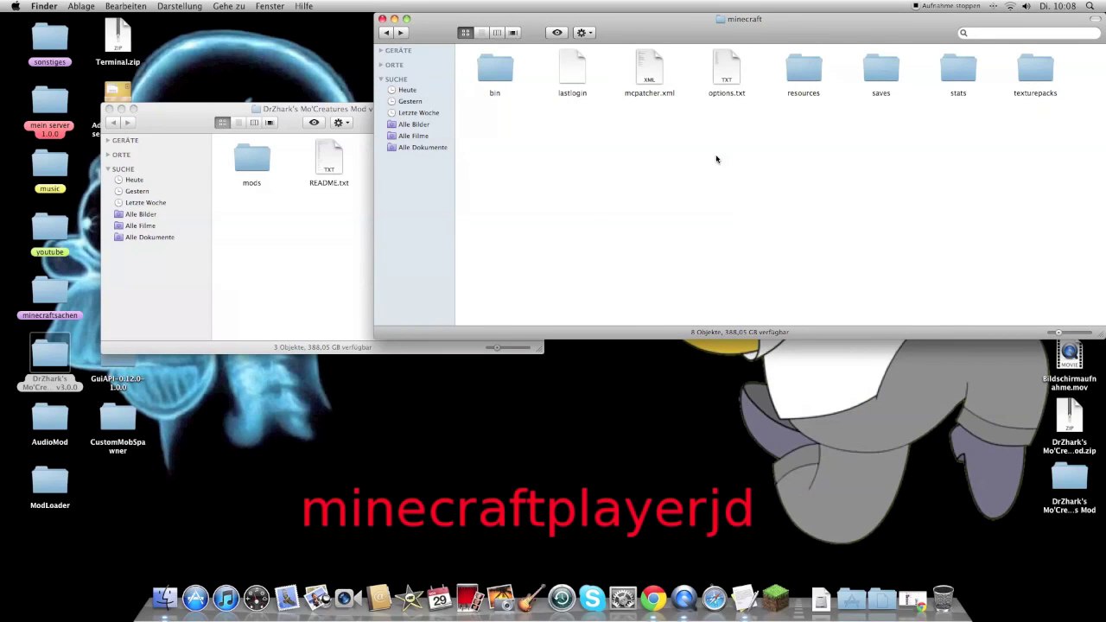
pyautogui.moveTo(327, 115); pyautogui.dragTo(236, 330)
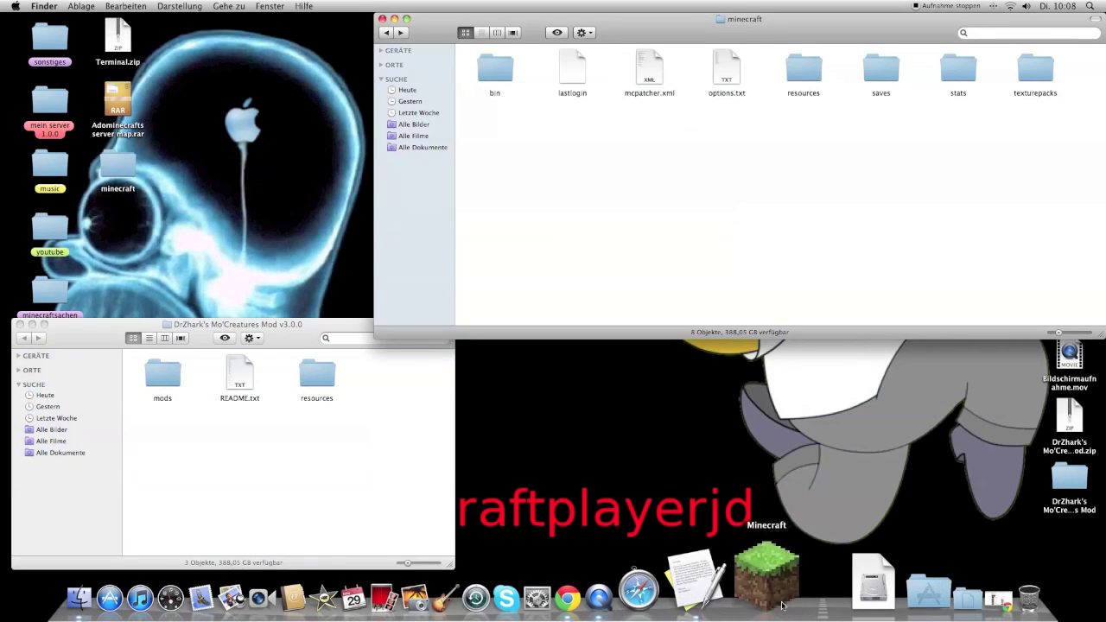
# Step: Launch Minecraft, log in with the saved account, wait for the title screen and quit the game
pyautogui.click(774, 594)
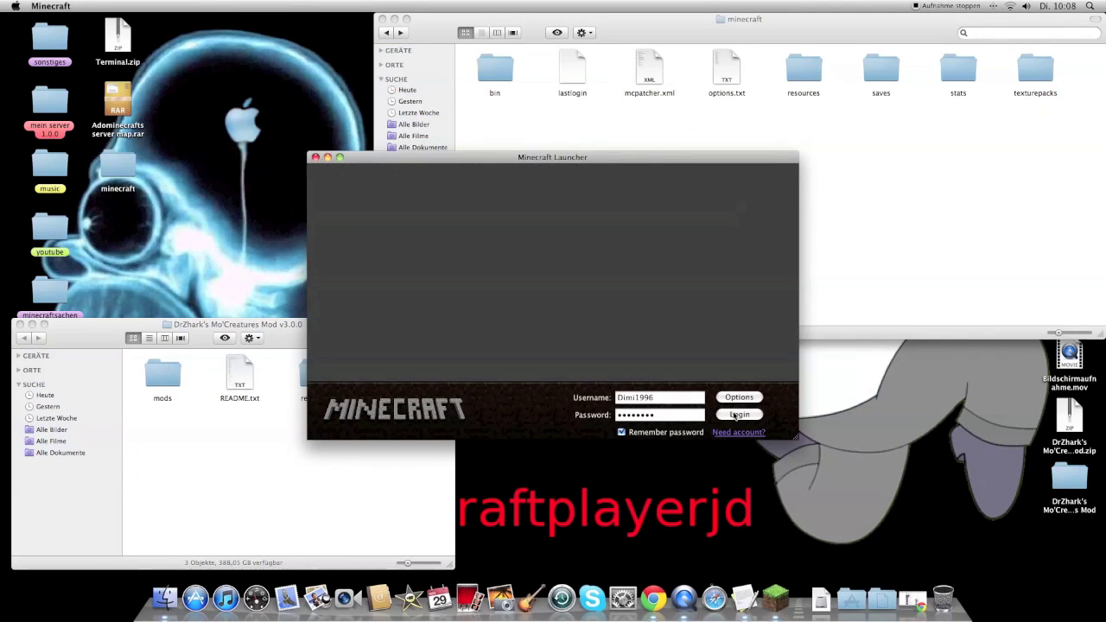
pyautogui.press('Return')
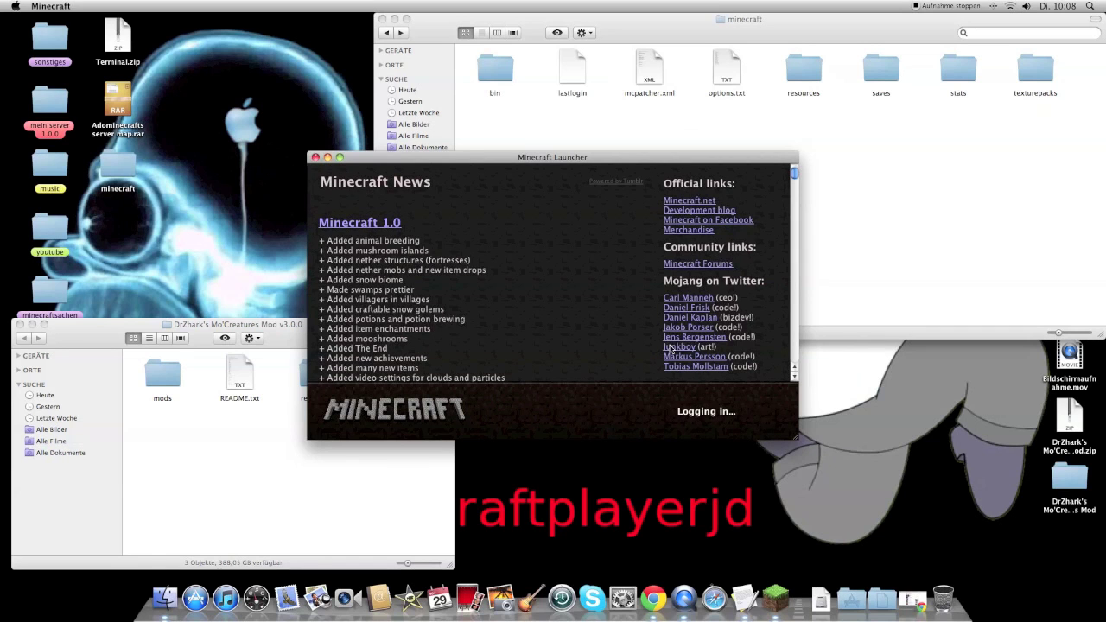
pyautogui.moveTo(625, 162); pyautogui.dragTo(649, 202)
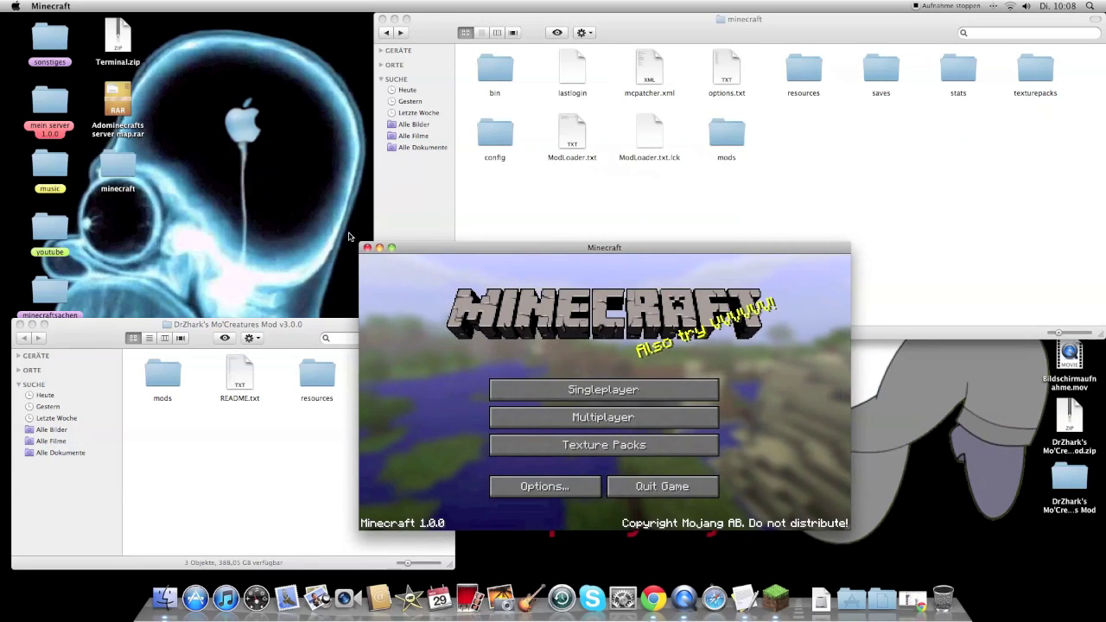
pyautogui.press('super+q')
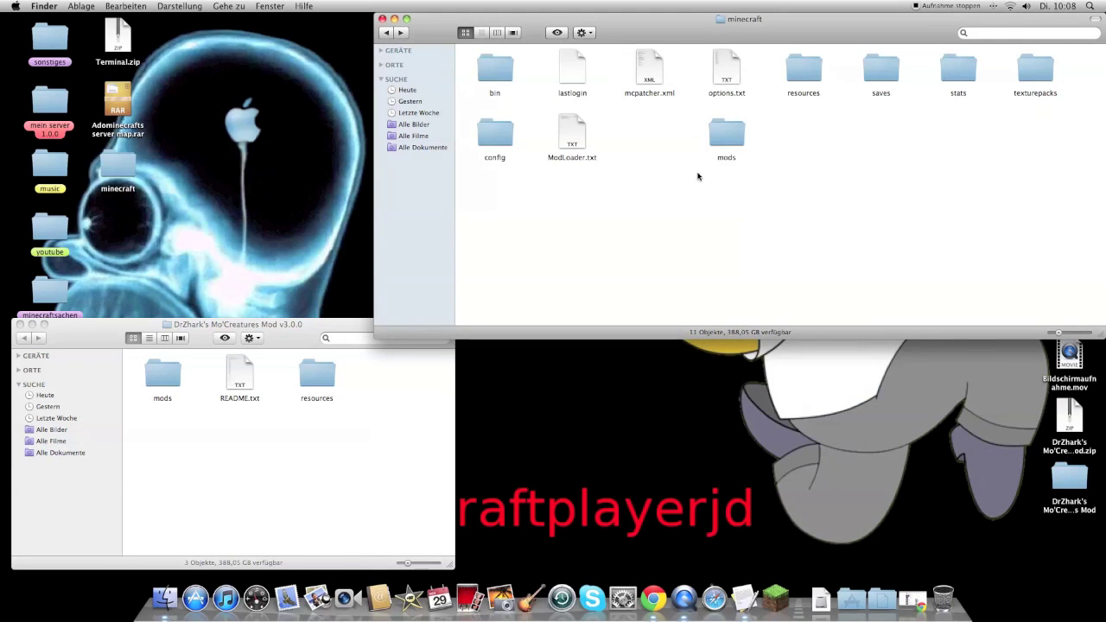
# Step: Move MoCreatures.zip from the Mo'Creatures download's mods folder into the mods folder inside the minecraft folder
pyautogui.doubleClick(716, 141)
pyautogui.click(173, 338)
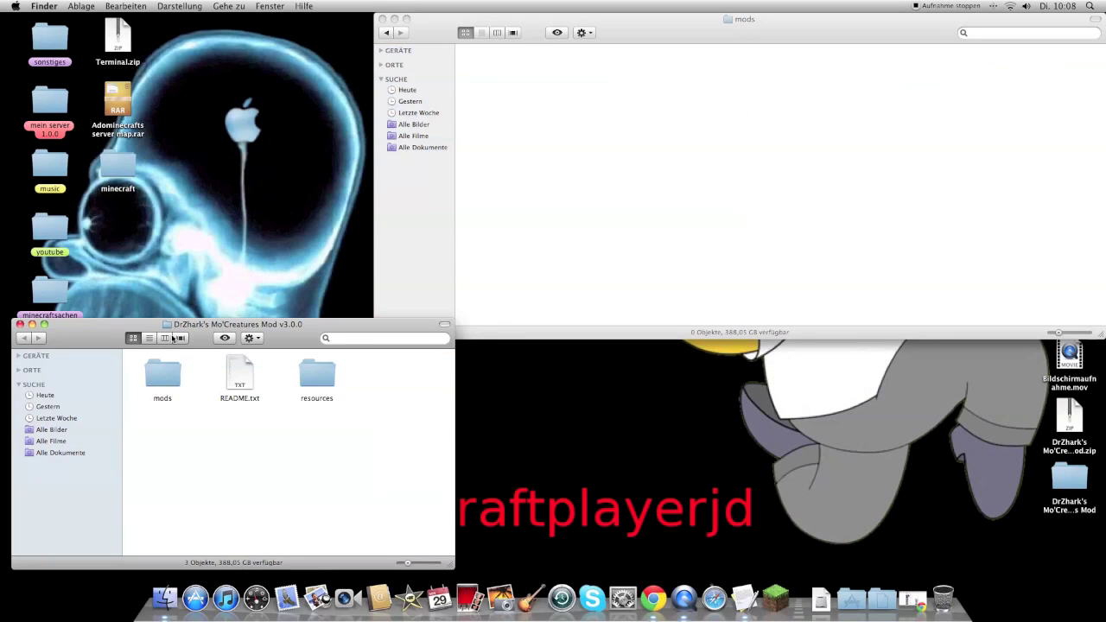
pyautogui.doubleClick(163, 373)
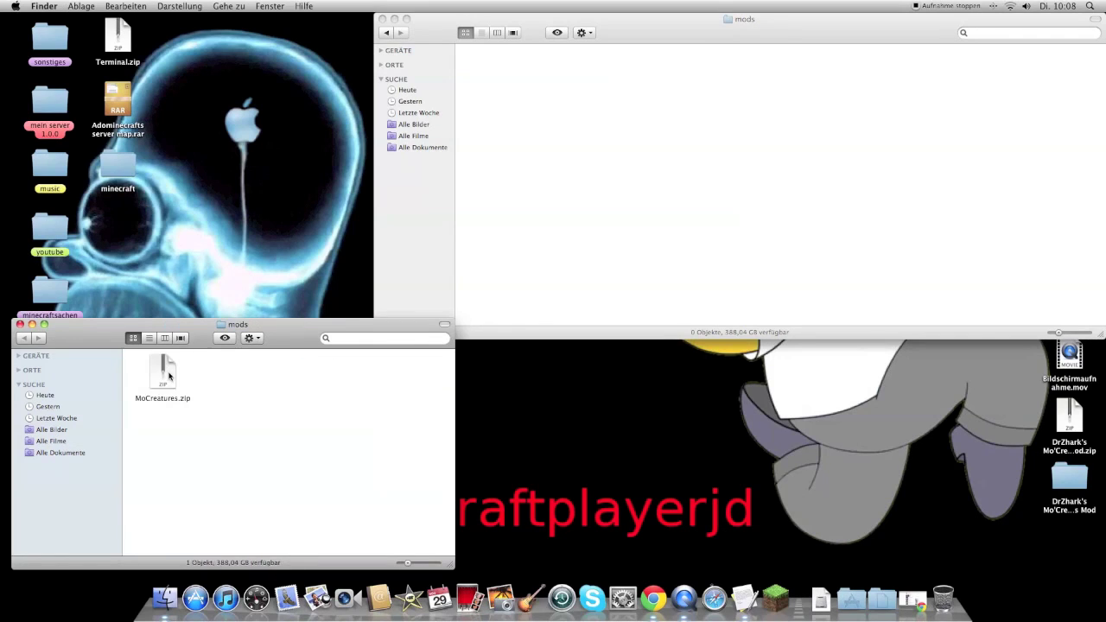
pyautogui.moveTo(167, 375); pyautogui.dragTo(494, 75)
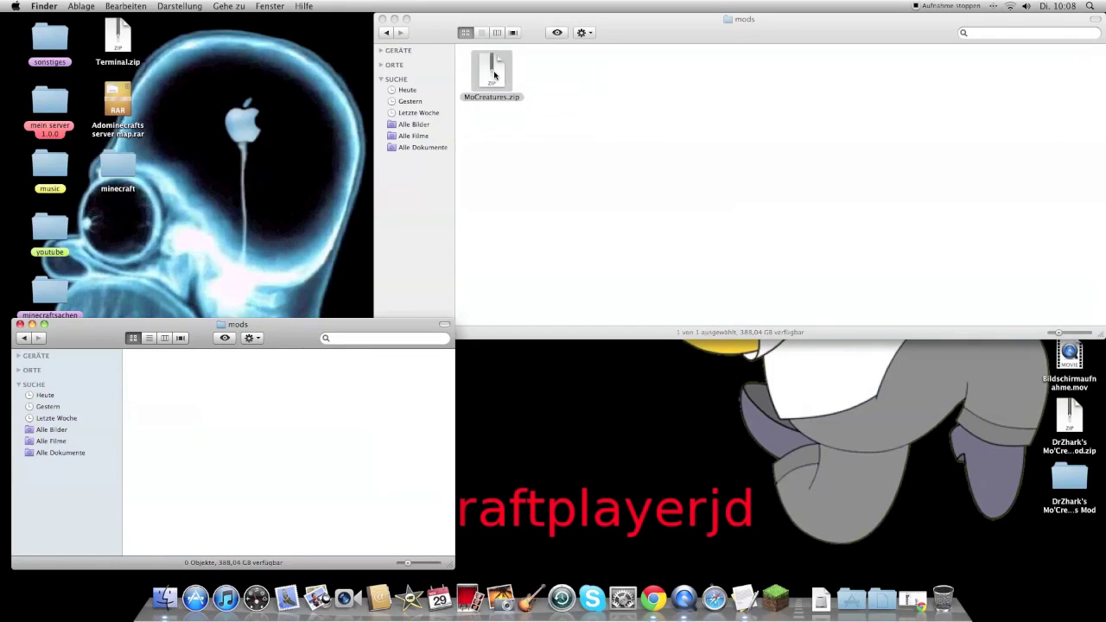
# Step: Move the mod folder from the Mo'Creatures resources folder into Minecraft's resources folder, replacing the existing one, and close both windows
pyautogui.click(24, 338)
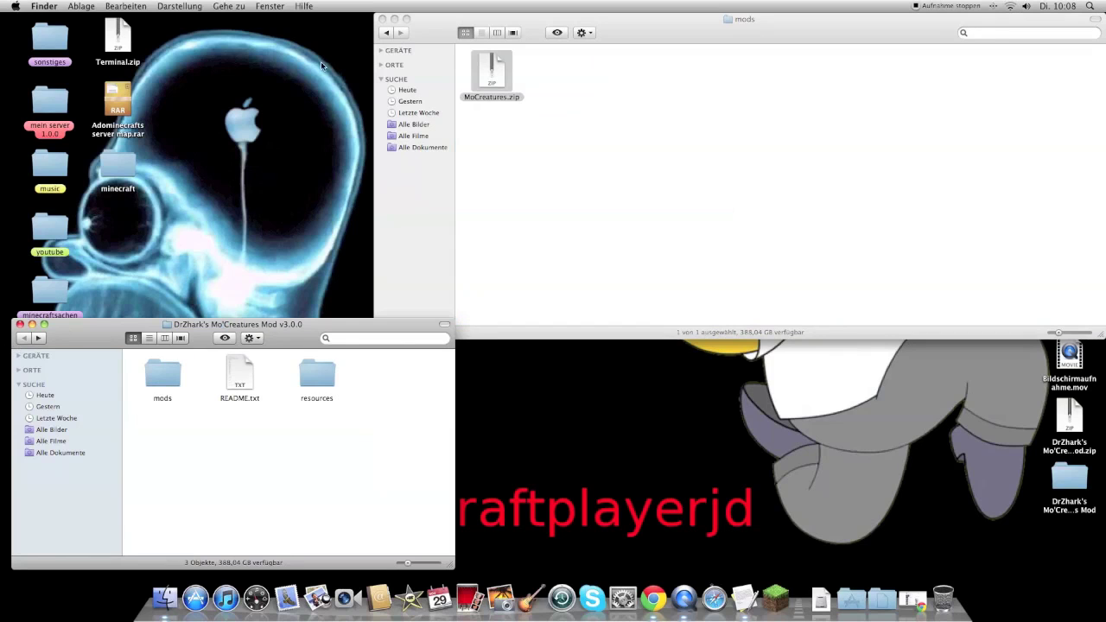
pyautogui.click(386, 33)
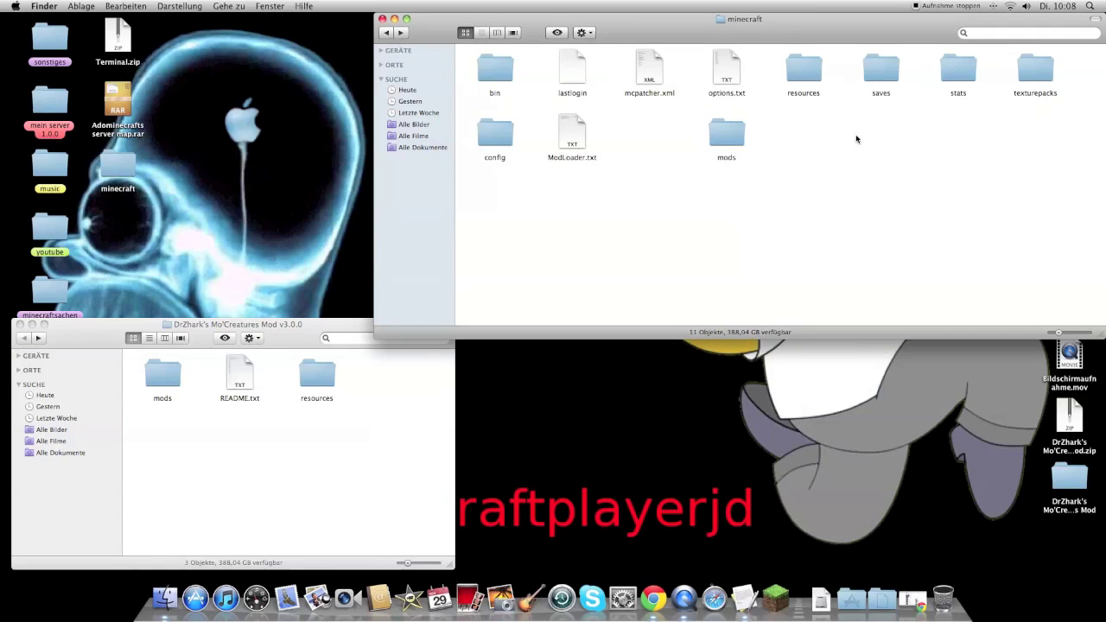
pyautogui.doubleClick(802, 69)
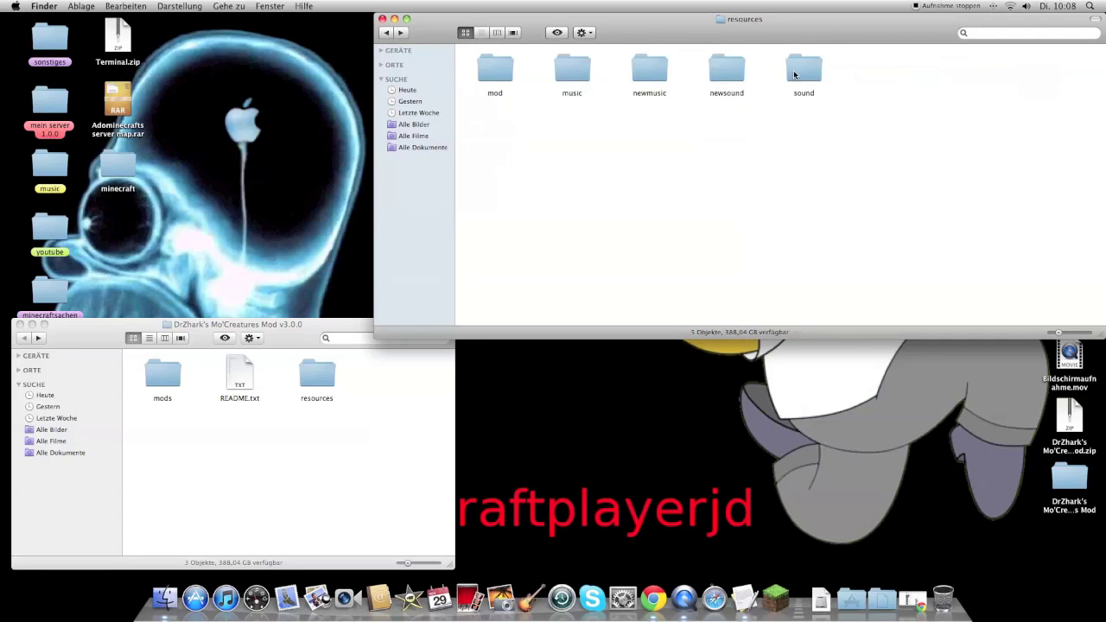
pyautogui.doubleClick(319, 377)
pyautogui.moveTo(159, 369); pyautogui.dragTo(491, 129)
pyautogui.click(570, 368)
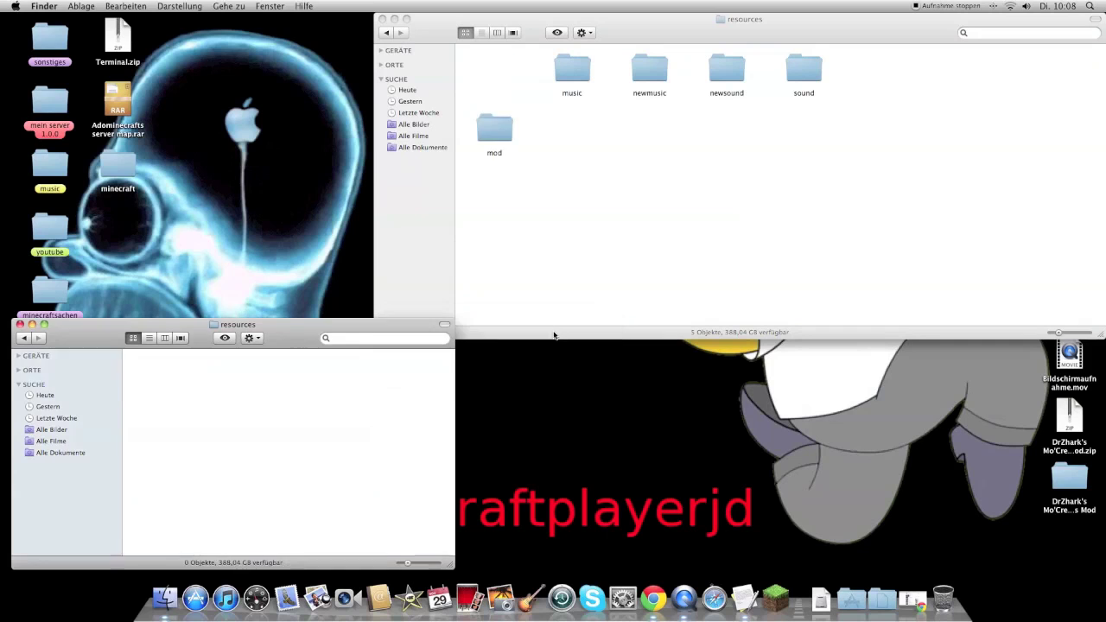
pyautogui.click(380, 18)
pyautogui.click(20, 324)
pyautogui.moveTo(431, 194); pyautogui.dragTo(616, 284)
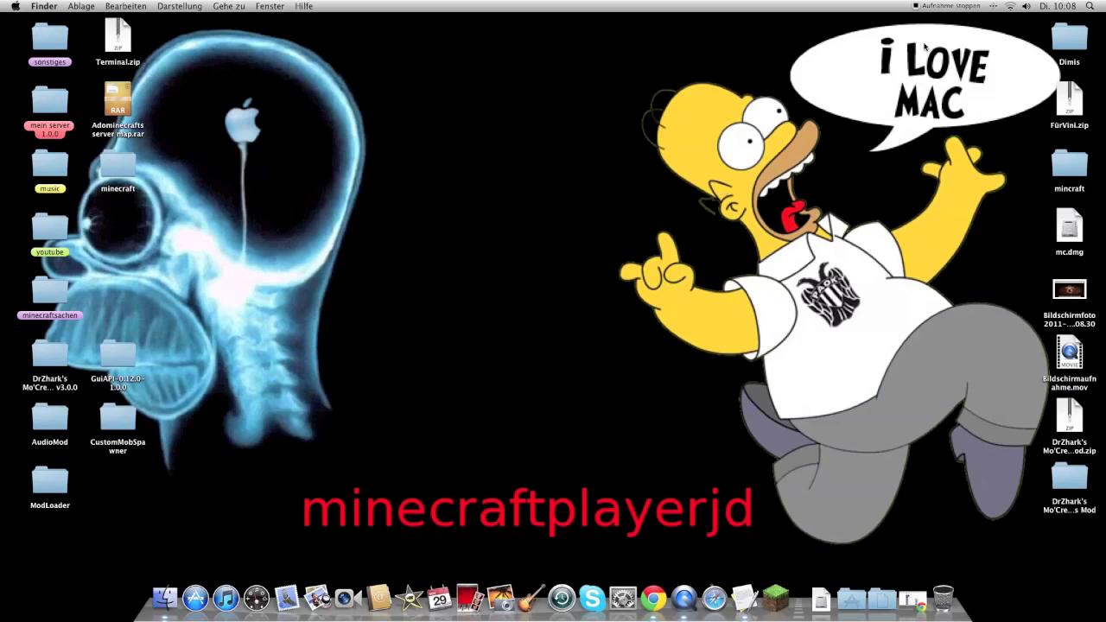